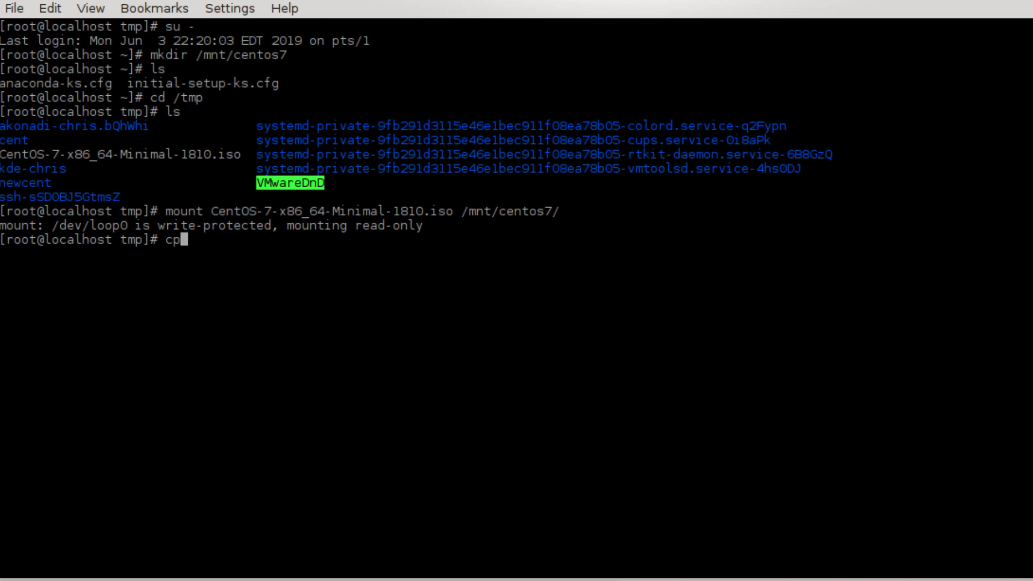
Create the directory /customcentos7 at the filesystem root.
type("mkdir custom")
key("BackSpace")
key("BackSpace")
key("BackSpace")
key("BackSpace")
key("BackSpace")
key("BackSpace")
type("/customcentos7")
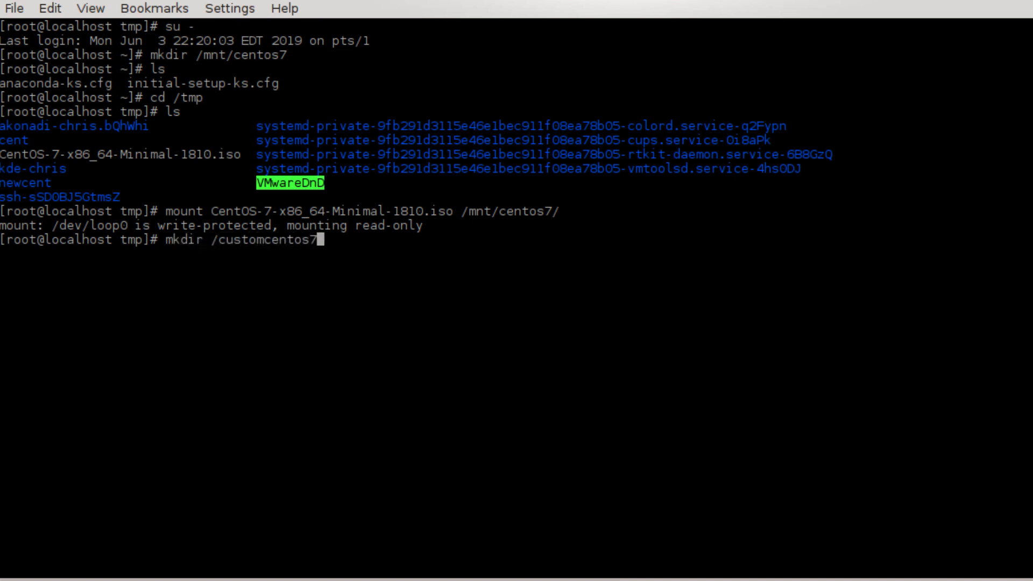
key("Return")
Copy /mnt/centos7/ recursively into /customcentos7/.
type("cp -r /mnt/centos7/ /customcentos7/")
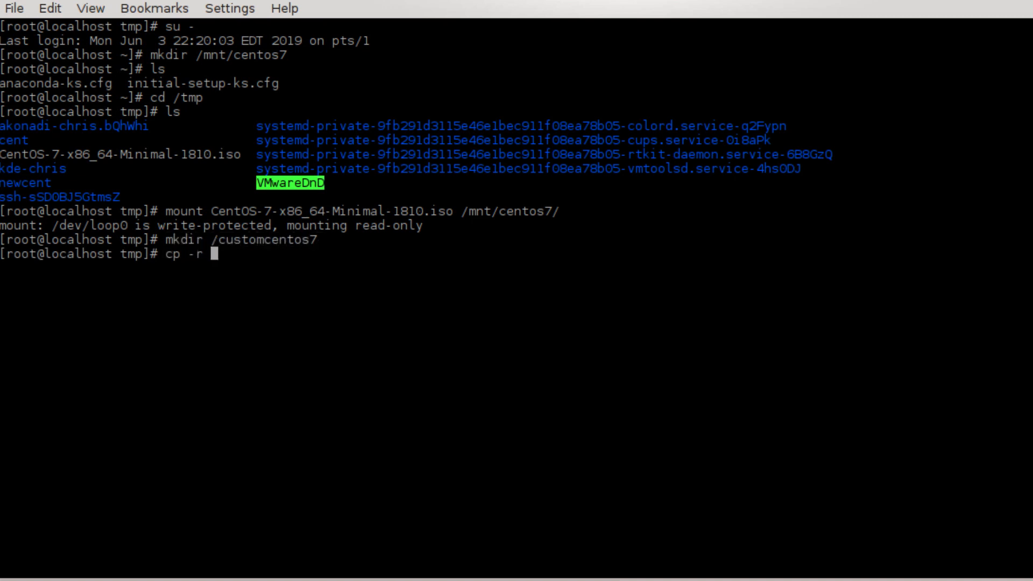
key("Left")
key("Left")
key("Left")
key("Left")
key("Left")
key("Left")
key("Left")
key("Left")
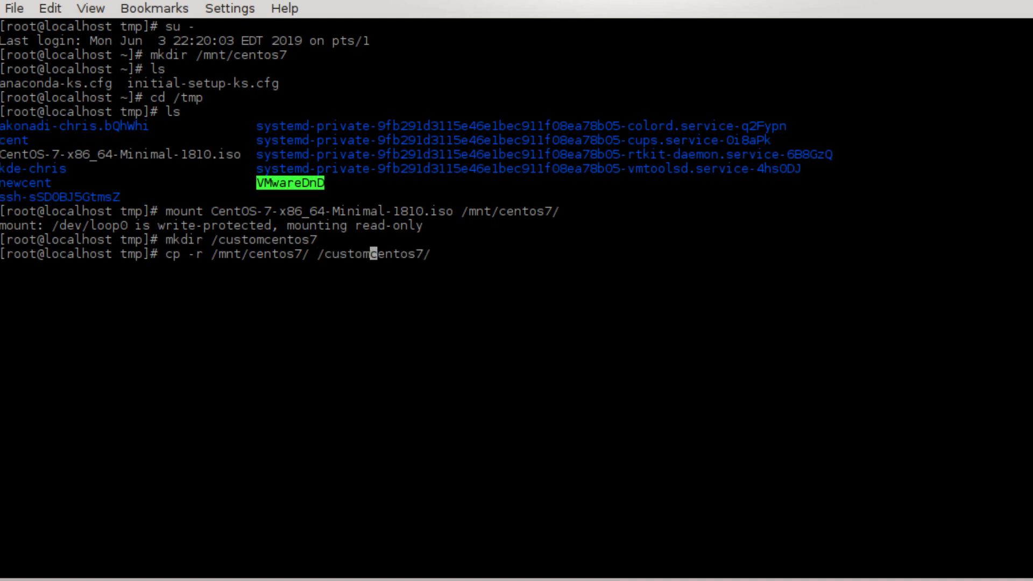
key("Right")
key("Right")
key("Right")
key("Right")
key("Right")
key("Right")
key("Right")
key("Right")
key("Return")
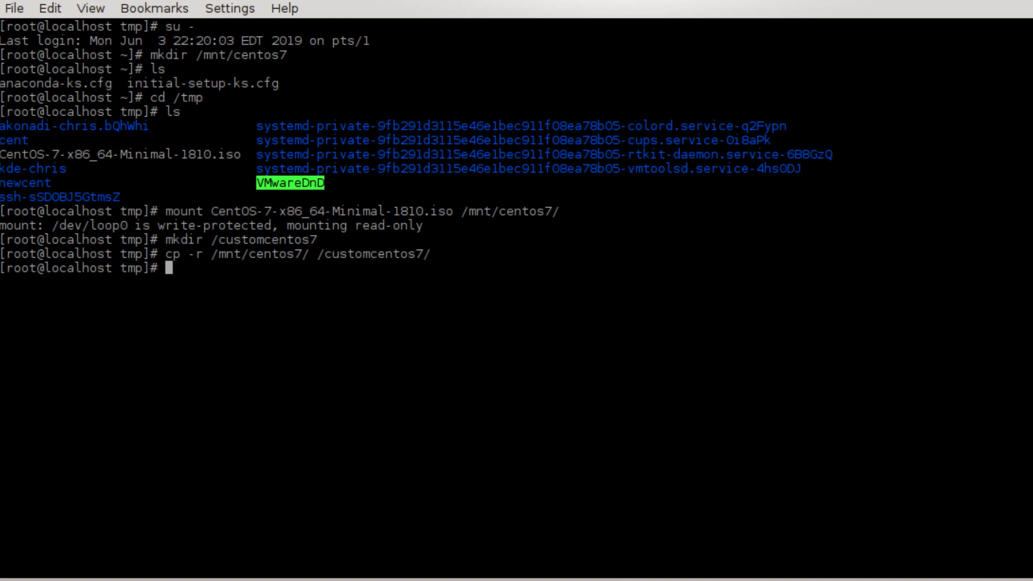
Change into /customcentos7/, list it, then enter its centos7 subdirectory and list the contents.
type("cd /customcentos7/")
key("Return")
type("ls")
key("Return")
type("cd centos7/")
key("Return")
type("ls")
key("Return")
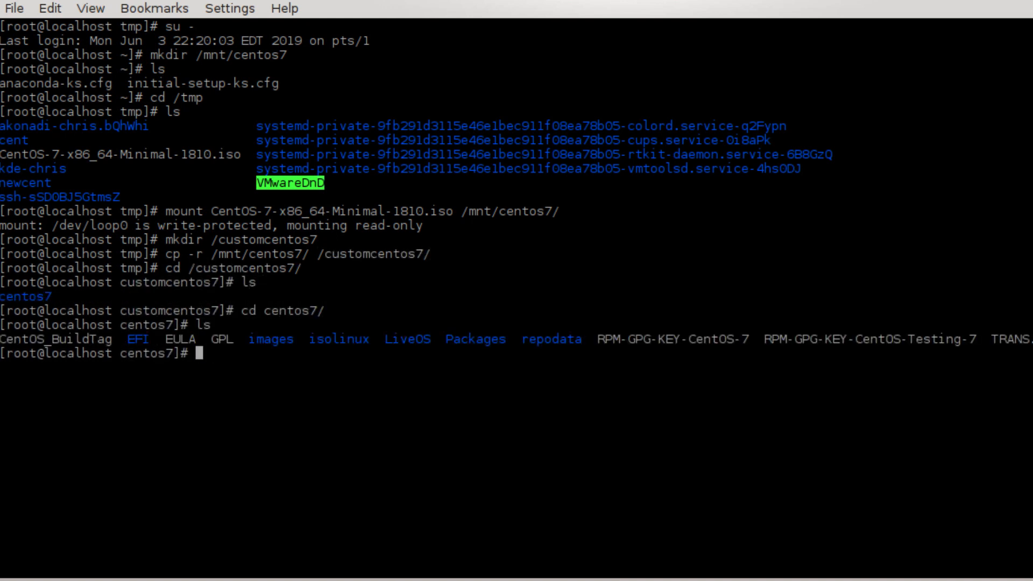
Enter the isolinux directory, list its files and open isolinux.cfg in vi.
type("cd isolinux")
key("Return")
type("ls")
key("Return")
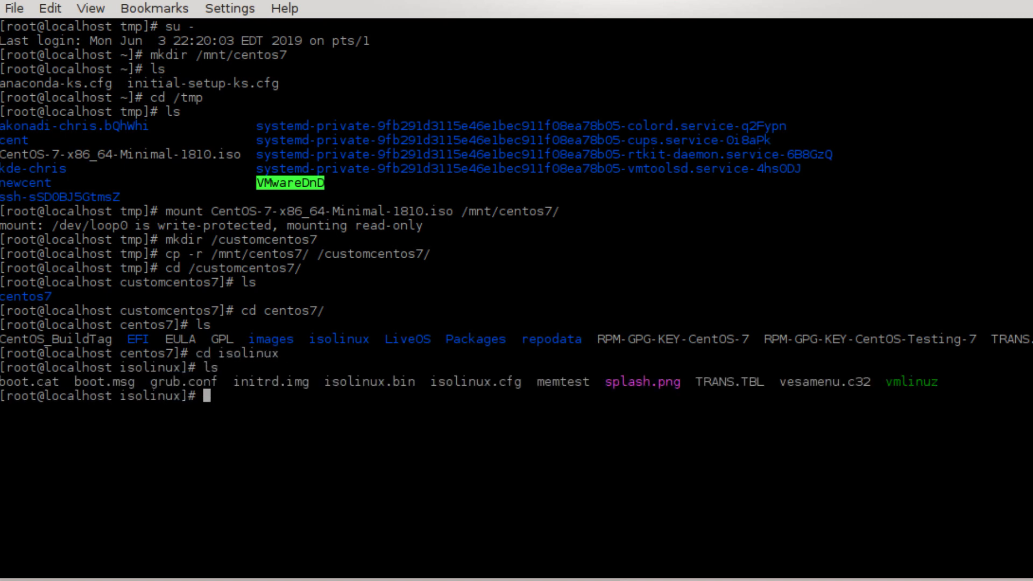
type("vi isolinux.cfg")
key("Return")
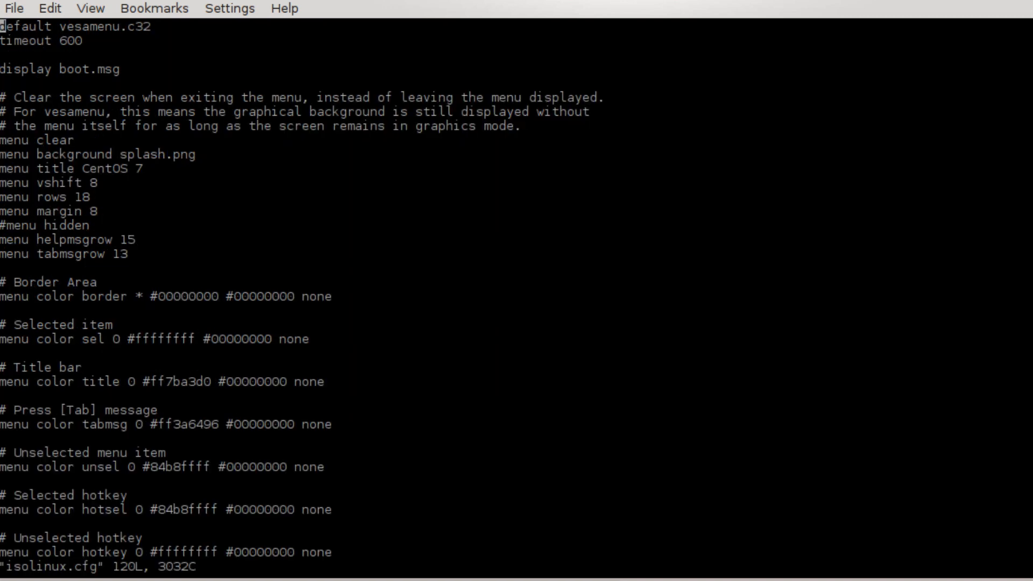
Set the boot menu timeout to 1 in isolinux.cfg.
key("Down")
key("End")
key("a")
key("BackSpace")
key("BackSpace")
key("BackSpace")
type("1")
Add the kickstart option ks=cdrom:/ks.cfg after initrd=initrd.img on the append line of the "label linux" entry.
key("Down")
key("Down")
key("Down")
key("Down")
key("Down")
key("Down")
key("Down")
key("Down")
key("Down")
key("Down")
key("Down")
key("Down")
key("Down")
key("Down")
key("Down")
key("Down")
key("Down")
key("Down")
key("Down")
key("Down")
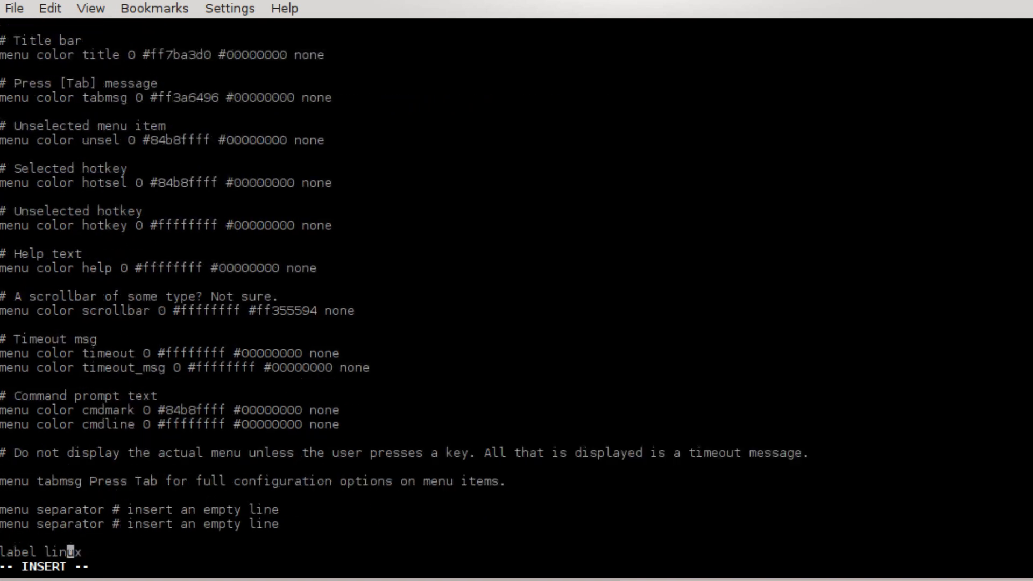
key("Down")
key("Down")
key("Down")
key("Down")
key("Down")
key("Down")
key("Down")
key("Down")
key("Down")
key("Down")
key("Down")
key("Down")
key("Down")
key("Down")
key("Down")
key("Down")
key("Down")
key("Down")
key("Up")
key("Up")
key("Up")
key("Up")
key("Up")
key("Up")
key("Up")
key("Up")
key("Up")
key("Up")
key("Up")
key("Up")
key("Up")
key("Up")
key("Up")
key("Right")
key("Right")
key("Right")
key("Right")
key("Right")
key("Right")
key("Right")
key("Right")
key("Right")
key("Right")
key("Right")
key("Right")
key("Right")
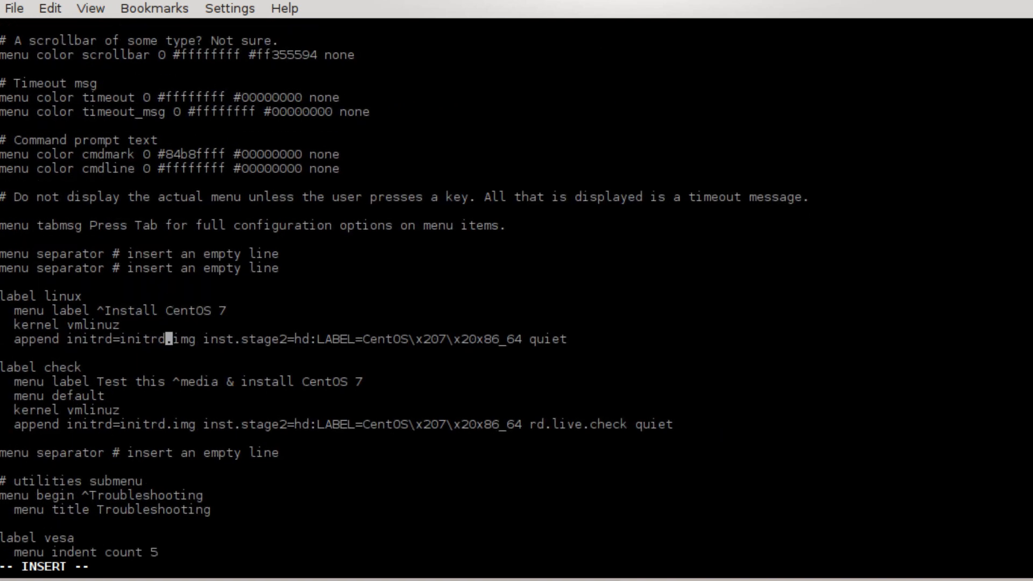
key("Right")
key("Right")
key("Right")
key("Right")
key("Right")
type("ks=cd")
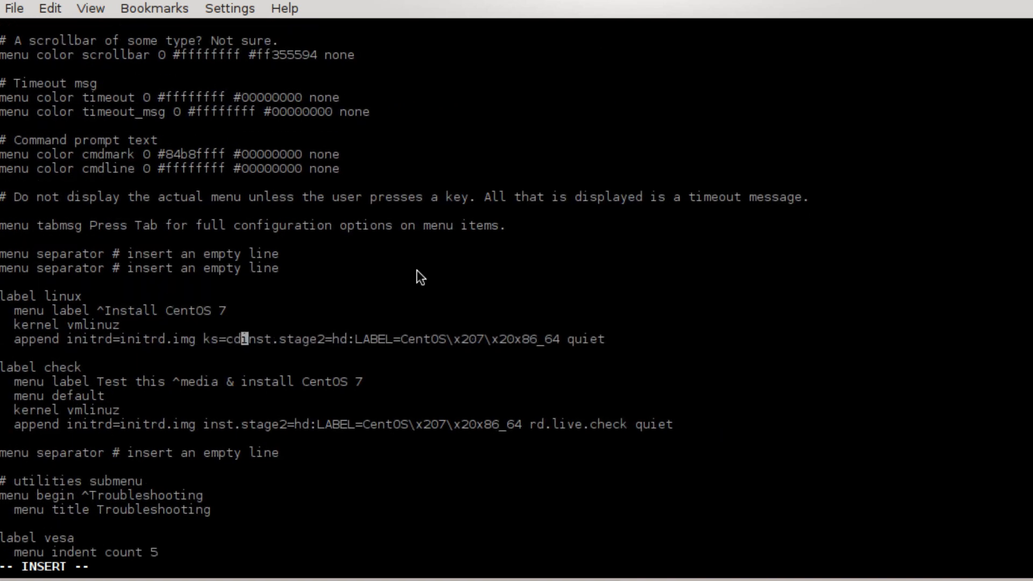
type("rom:/ks.cfg")
Insert a "menu default" line above the kernel line in the "label linux" entry.
key("Up")
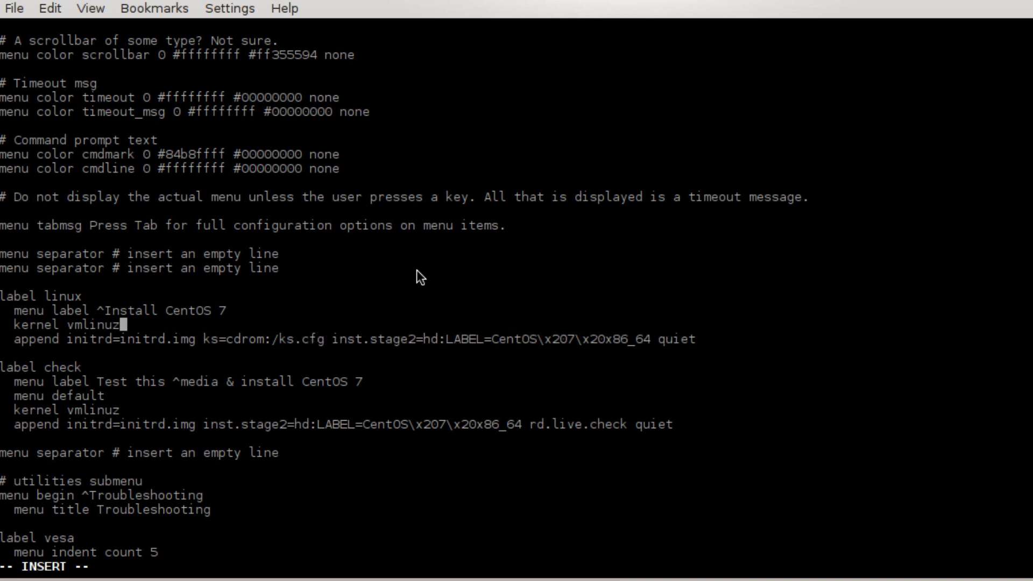
key("Left")
key("Left")
key("Left")
key("Left")
key("Left")
key("Left")
key("Left")
key("Left")
key("Left")
key("Left")
key("Left")
key("Left")
key("Left")
key("Left")
key("Return")
key("Up")
type("menu")
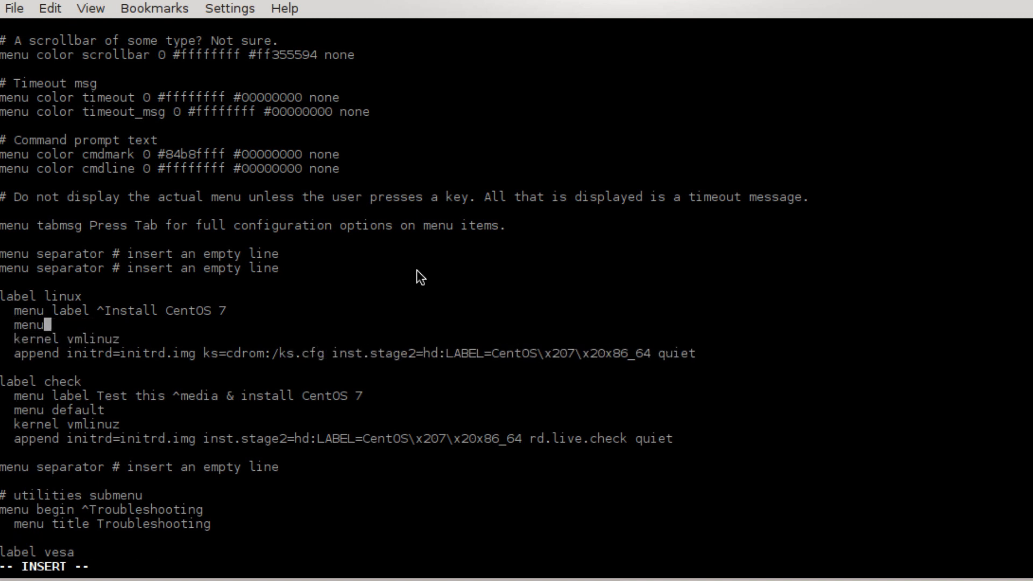
type(" default")
Delete the five lines of the "label check" boot entry, from its label through its append line.
key("Down")
key("Down")
key("Down")
key("Down")
key("Escape")
key("d")
key("d")
key("d")
key("d")
key("d")
key("d")
key("d")
key("d")
key("d")
key("d")
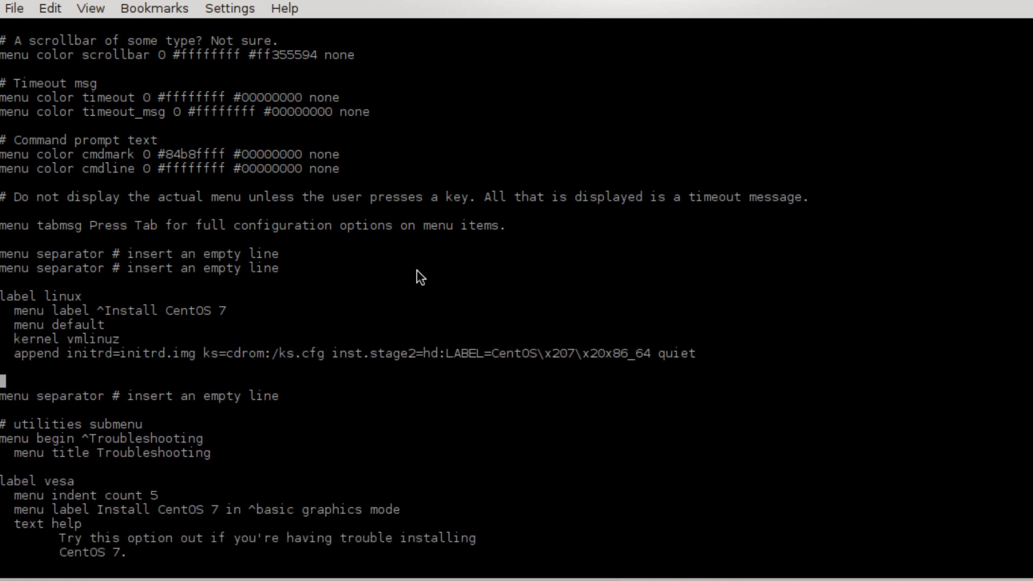
Delete the "menu separator" line and one of the blank lines between the "label linux" entry and the utilities submenu.
key("d")
key("d")
key("d")
key("d")
key("Up")
key("Up")
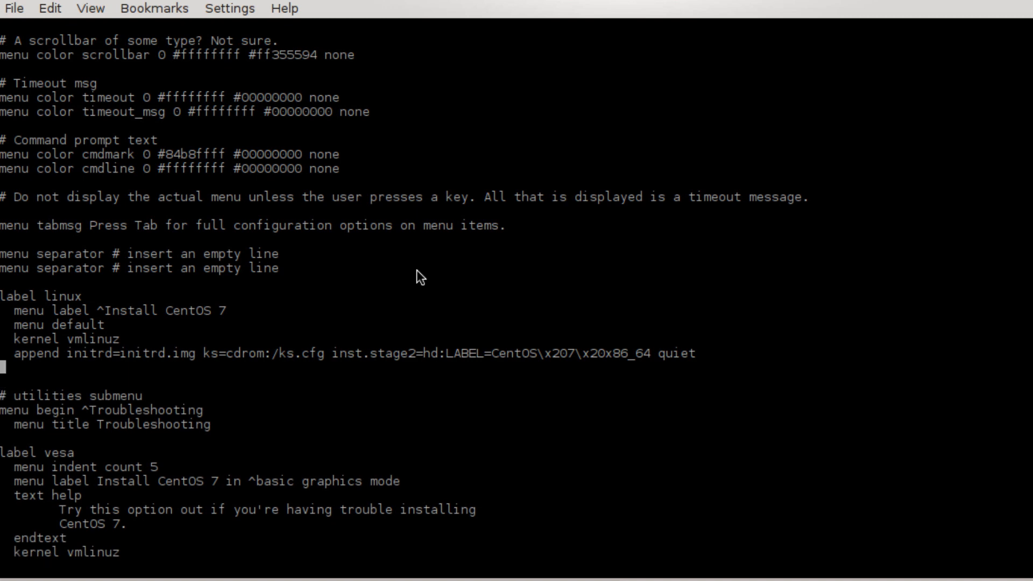
Save and close isolinux.cfg, and list the contents of the isolinux directory.
type(":wq")
key("Return")
type("ls")
key("Return")
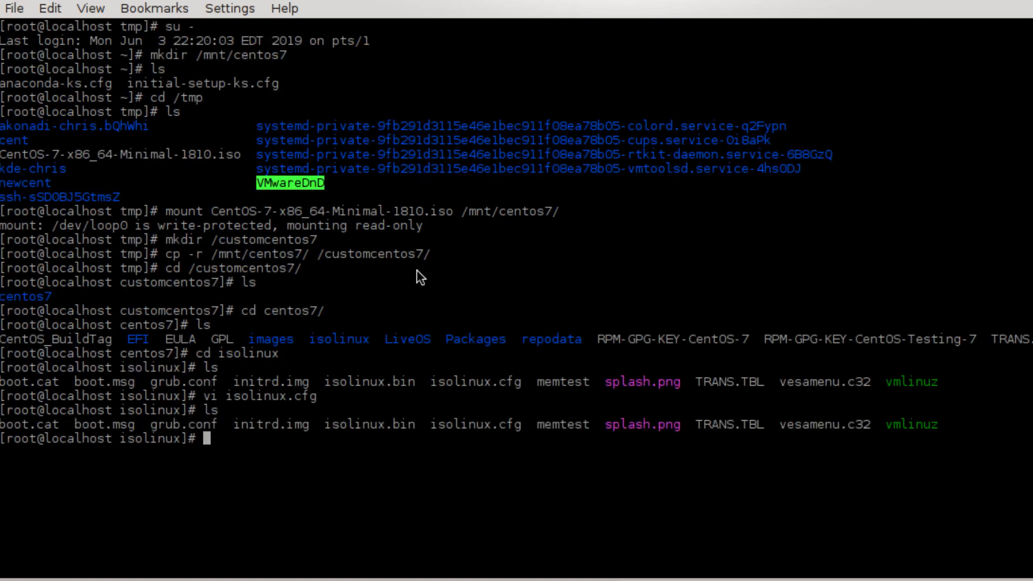
Create ks.cfg in the parent centos7 directory and paste the copied kickstart configuration, including the root password, into it.
type("cd ..")
key("Return")
type("vi ks.cfg")
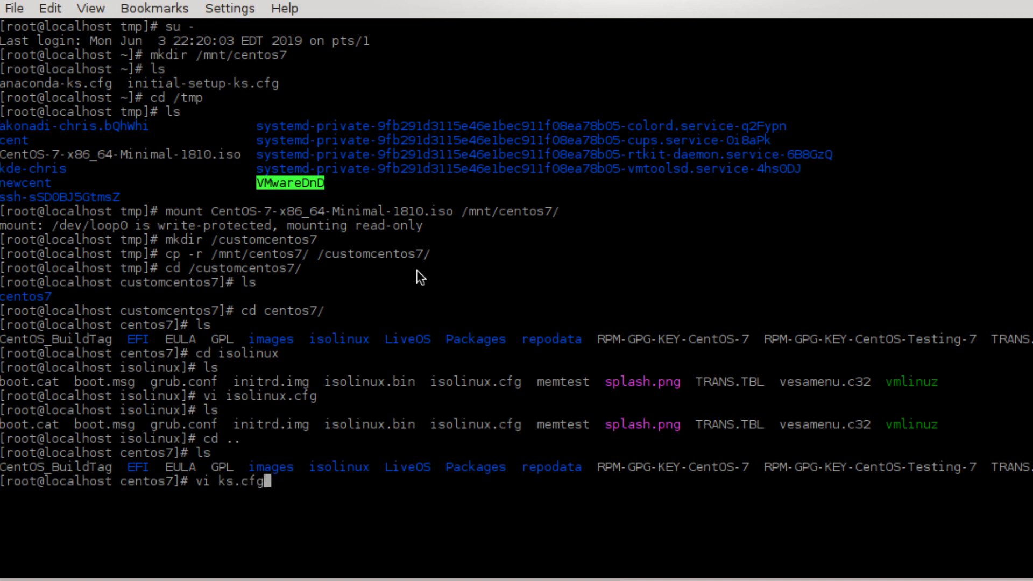
key("Return")
key("i")
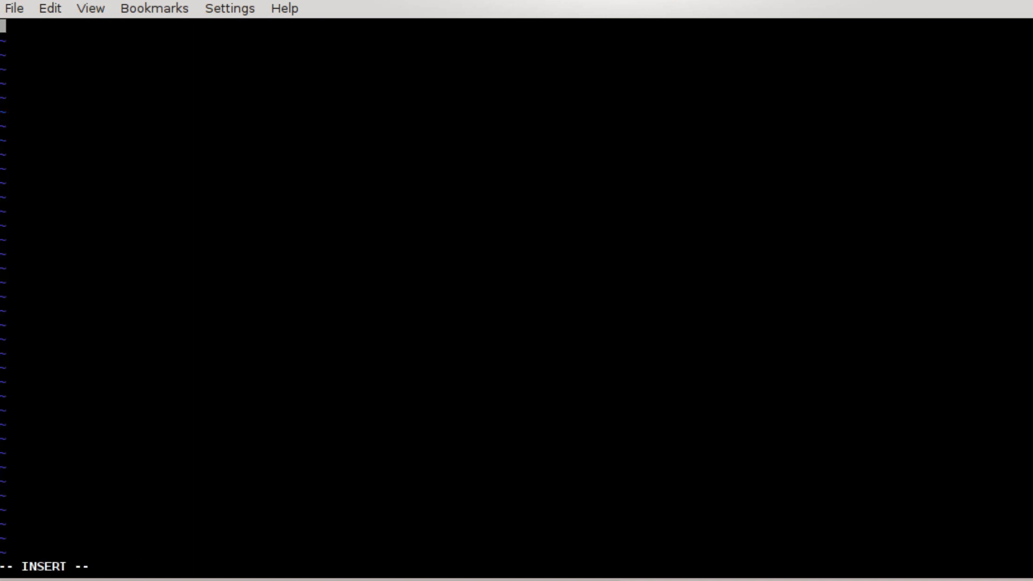
right_click(76, 68)
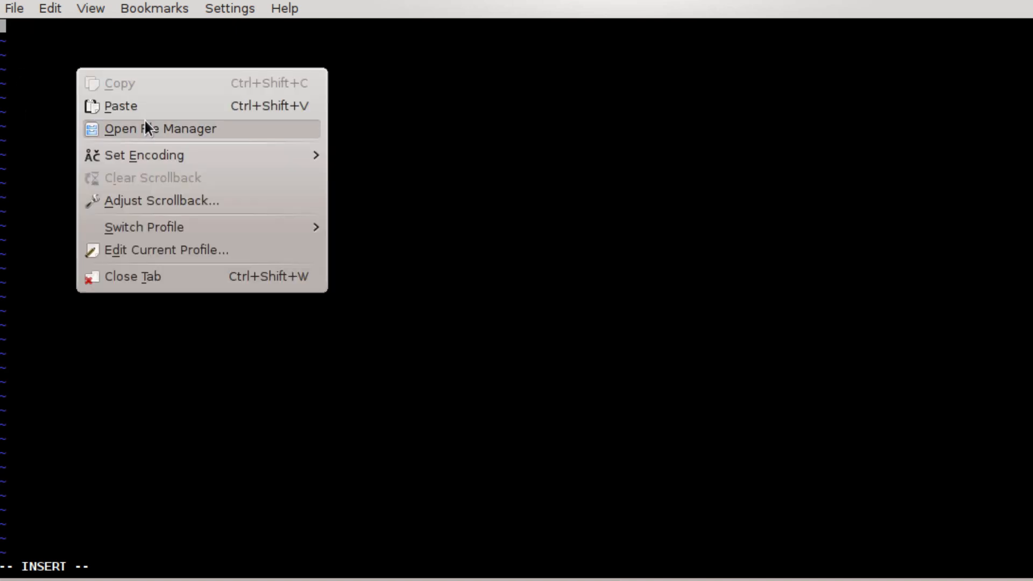
left_click(143, 111)
Change the static IP address on the eno1 network line of ks.cfg to 10.105.219.160.
key("Up")
key("Up")
key("Up")
key("Up")
key("Up")
key("Up")
key("Up")
key("Up")
key("Up")
key("Up")
key("Up")
key("Up")
key("Up")
key("Up")
key("Up")
key("Up")
key("Up")
key("Up")
key("Up")
key("Up")
key("Right")
key("Right")
key("Right")
key("Right")
key("Right")
key("Right")
key("Right")
key("Right")
key("Right")
key("Right")
key("Right")
key("Right")
key("Right")
key("Right")
key("Right")
key("Right")
key("Right")
key("Right")
key("Right")
key("Right")
key("Down")
key("Right")
key("Right")
key("Right")
key("Right")
key("Right")
key("Right")
key("Right")
key("Right")
key("Right")
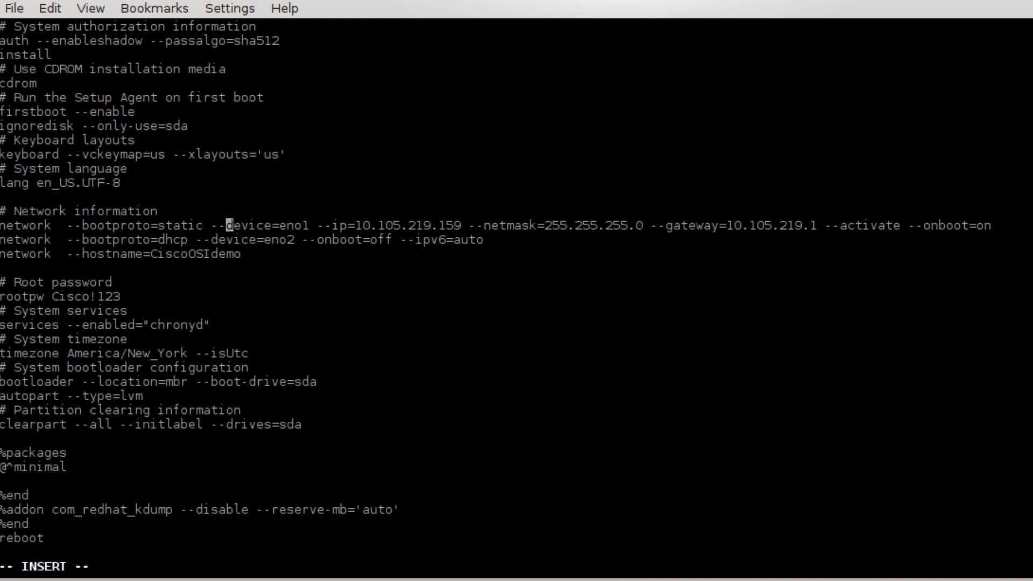
key("Right")
key("Right")
key("Right")
key("Right")
key("Right")
key("Right")
key("Right")
key("Right")
key("Right")
key("Right")
key("Right")
key("Right")
key("Right")
key("Right")
key("Right")
key("Right")
key("Right")
key("Right")
key("Right")
key("Right")
key("BackSpace")
key("BackSpace")
type("60")
Save and close ks.cfg, and list the centos7 directory to check for the file.
key("Up")
key("Up")
key("Up")
key("Up")
key("Up")
key("Up")
key("Up")
key("Up")
key("Up")
key("Up")
key("Up")
key("Up")
key("Up")
key("Up")
key("Escape")
type(":wq")
key("Return")
type("ls")
key("Return")
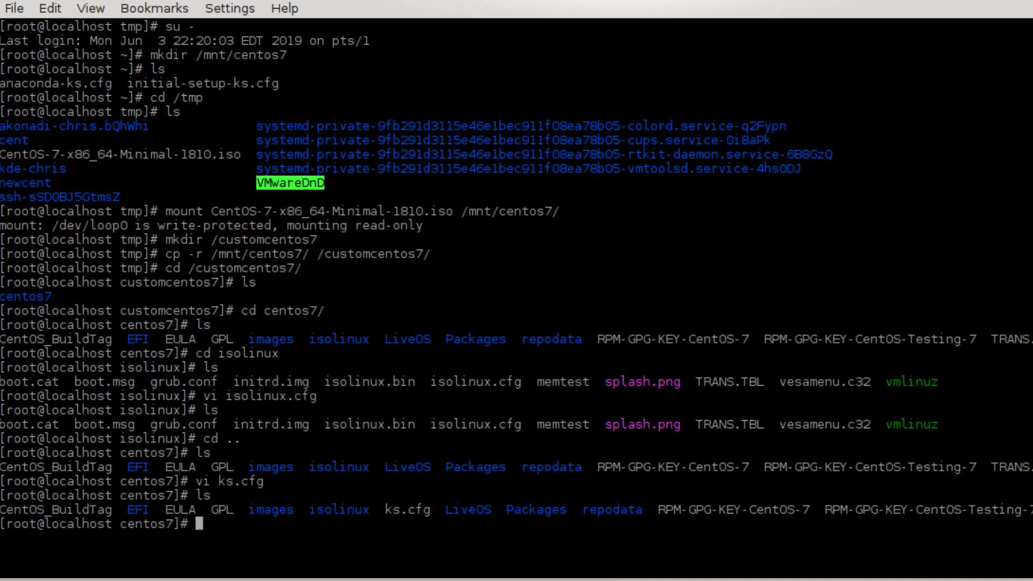
Search isolinux/isolinux.cfg for lines containing x86_64 to check the volume label.
type("cat isolinux/isolinux.cfg |")
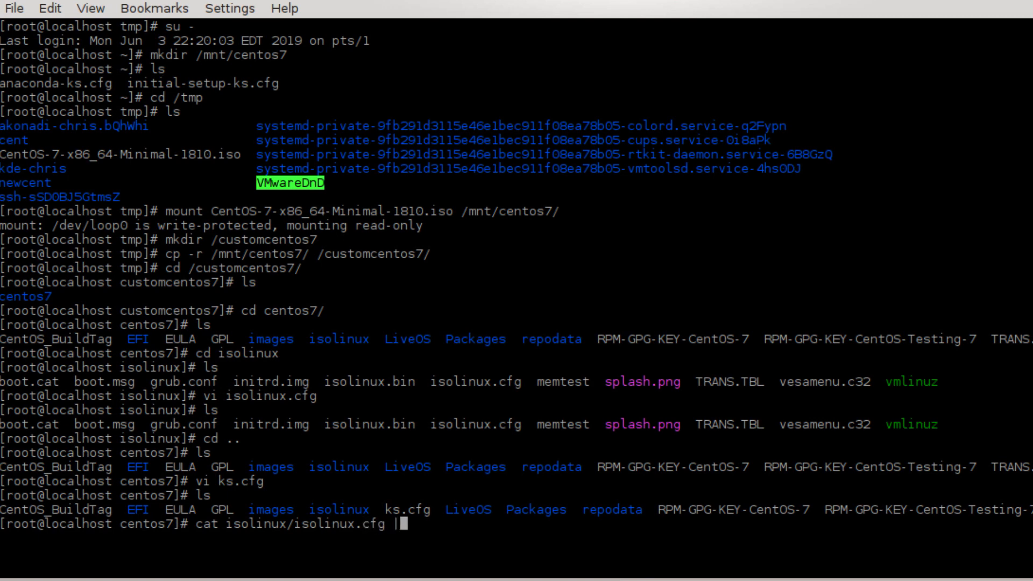
type("grep x86_64")
key("Return")
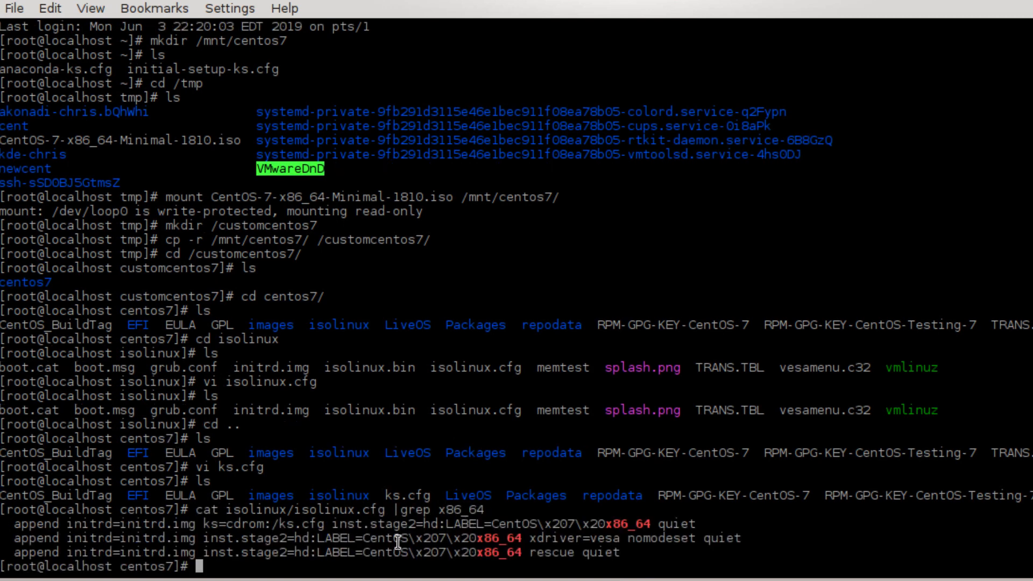
type("'")
key("Return")
type("exit")
key("Return")
key("ctrl+c")
Build /tmp/customcentos7.iso with mkisofs, using isolinux/isolinux.bin, isolinux/boot.cat, no-emul-boot, boot-load-size 4, boot-info-table and volume label "CentOS 7 x86_64".
type("ls")
key("Return")
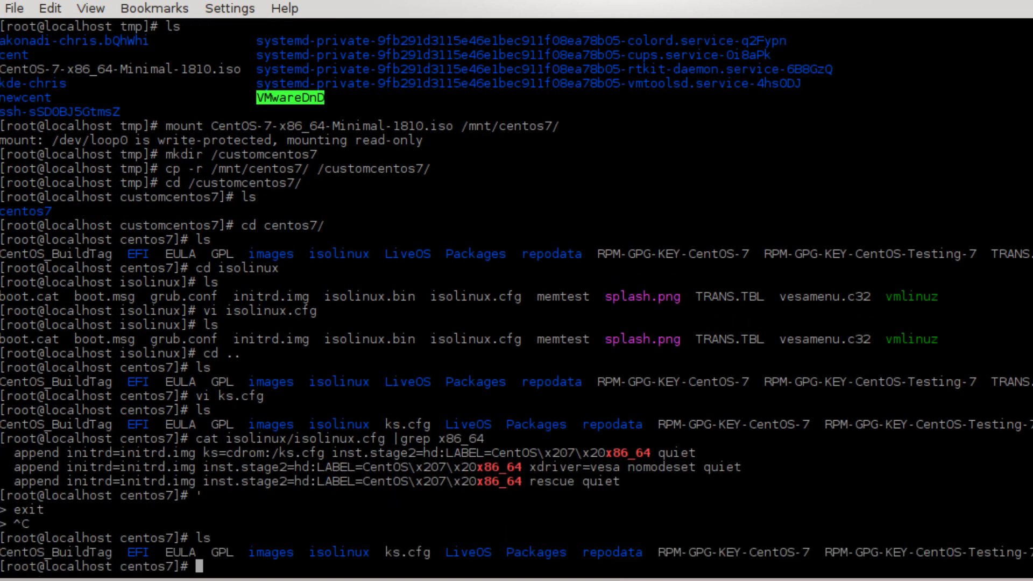
type("mkisofs -o /tmp/customcentos")
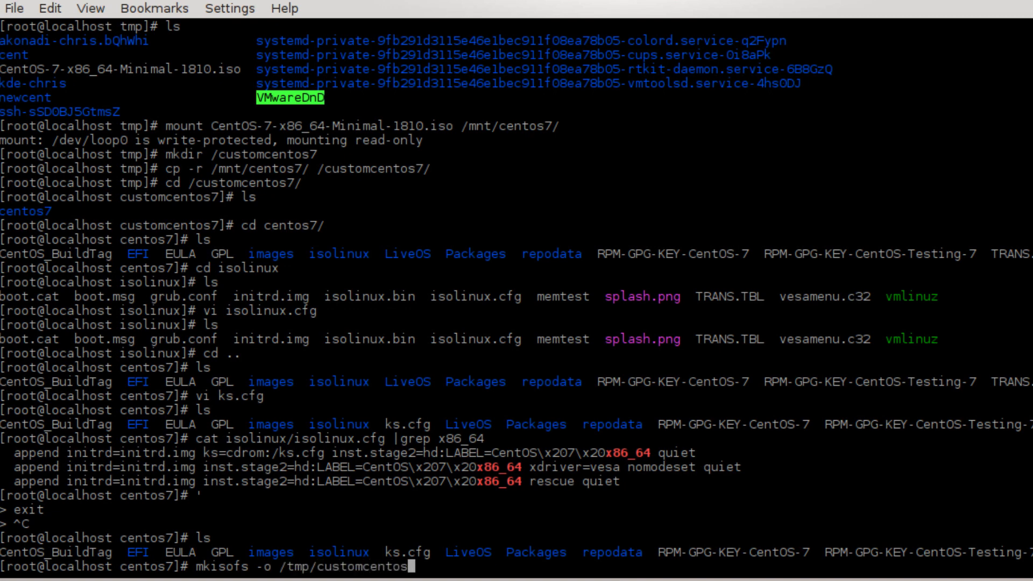
type("7.iso -b isolinux/isolinux.bin -c ")
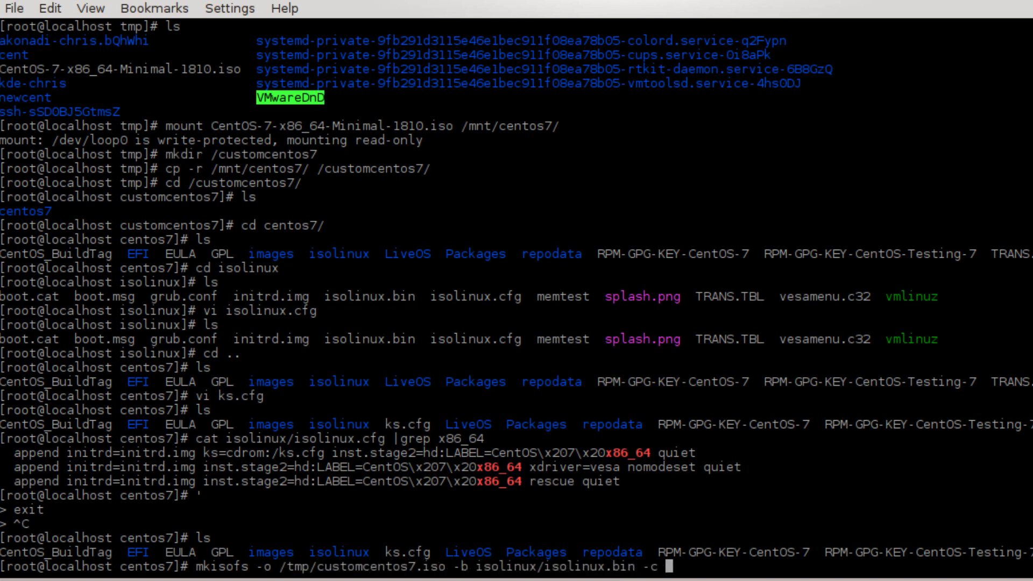
type("isolinux/boot.cat -no-emul-boot --boot")
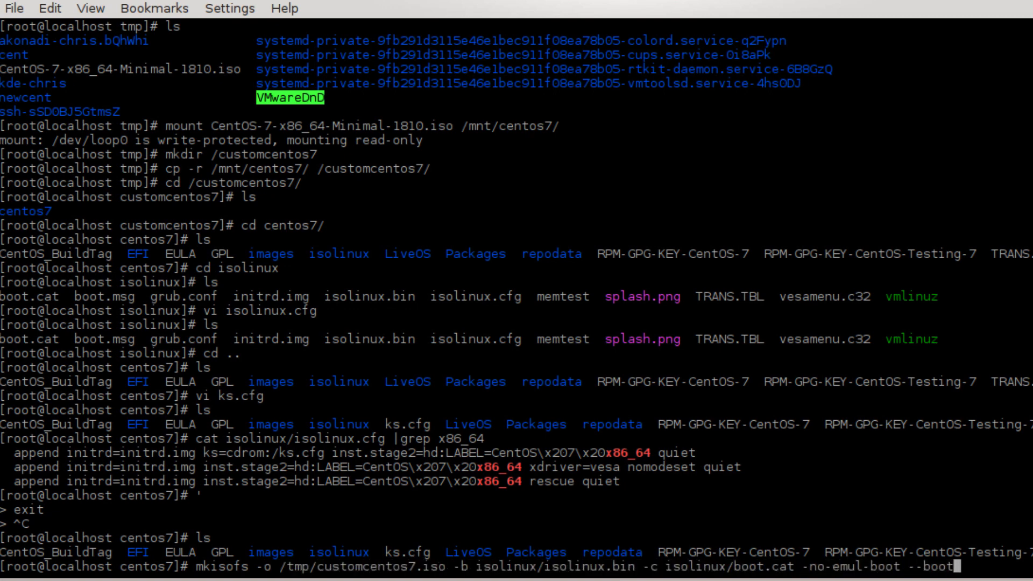
type("-load-size 4 --boot-info-table -")
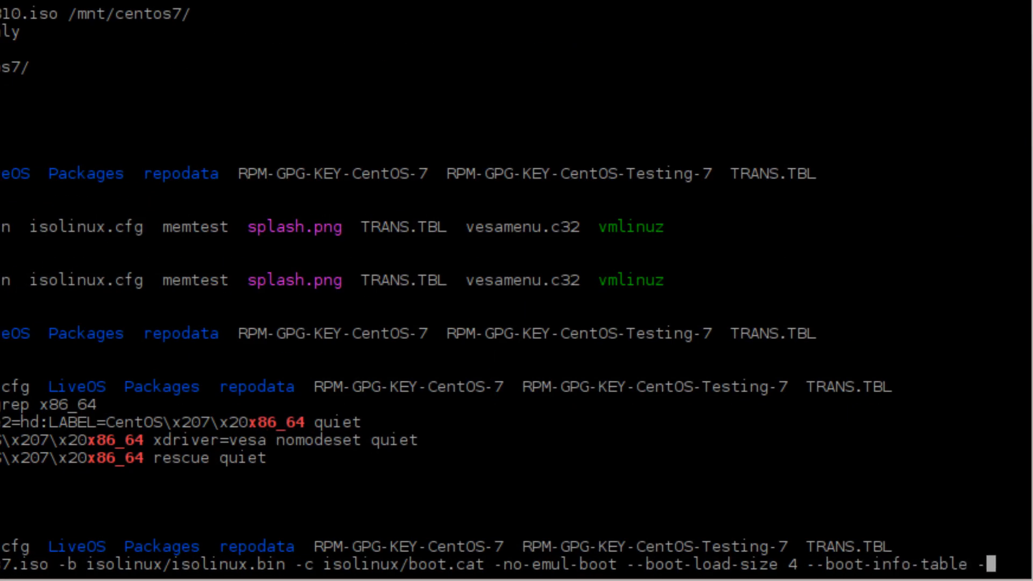
type("V \"CentOS 7 x86_")
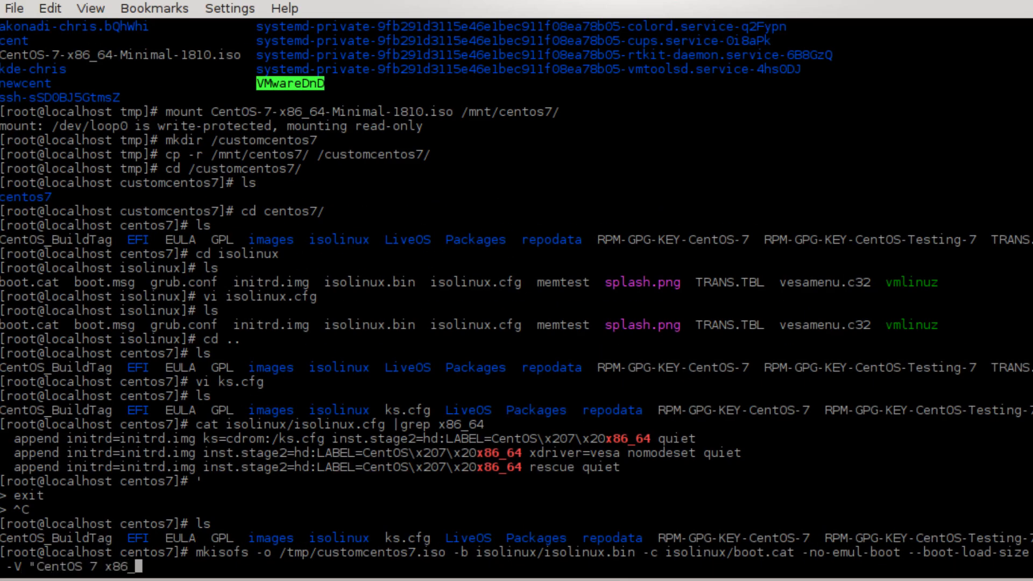
type("64\"")
key("Return")
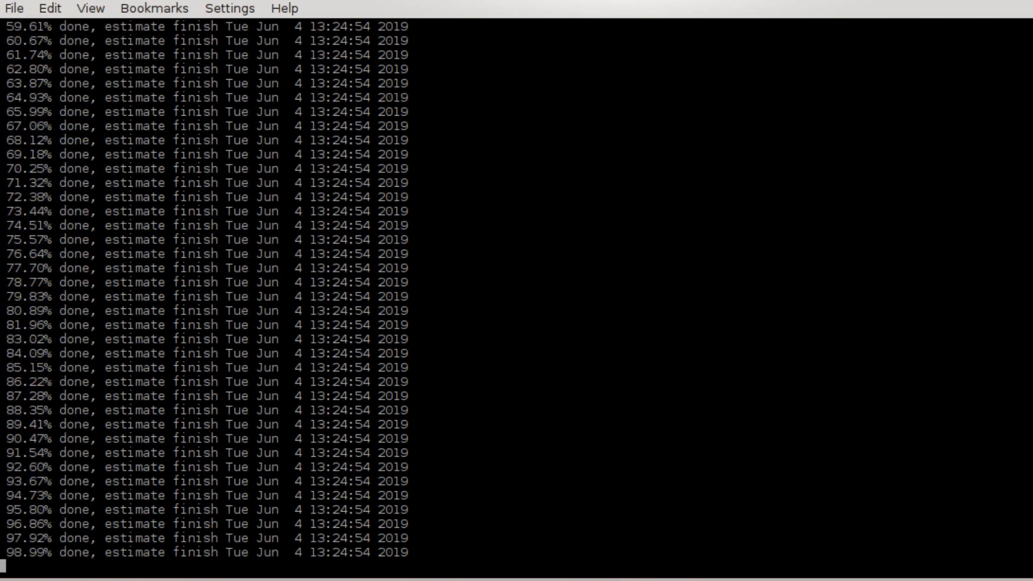
Go to /tmp, list its contents and highlight customcentos7.iso.
type("cd /tmp")
key("Return")
type("ls")
key("Return")
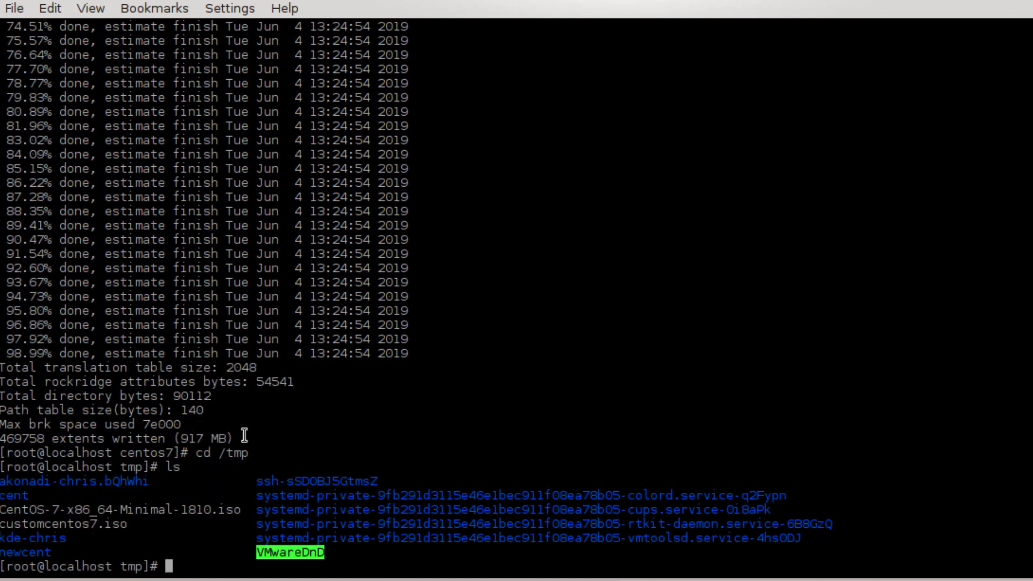
left_click_drag(127, 528, 3, 526)
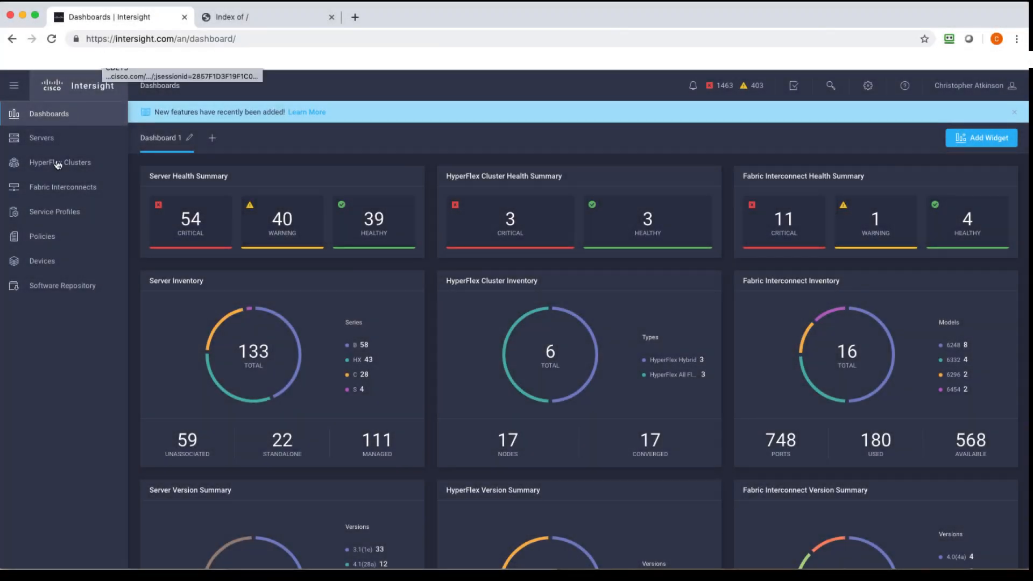
Switch to Cisco Intersight and start a new operating system image in the Software Repository, naming it OSI Demo CentOS7.
left_click(67, 291)
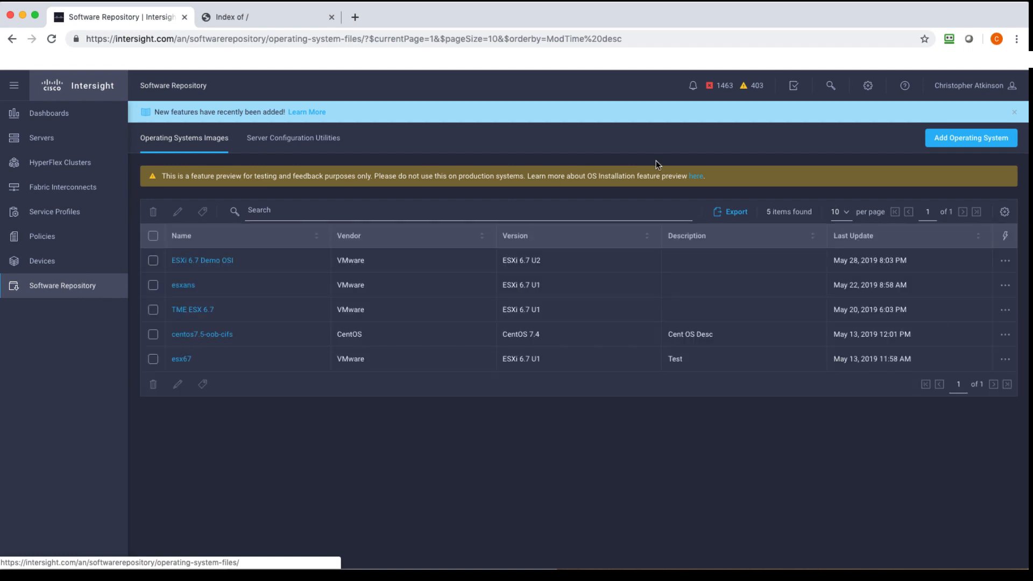
left_click(938, 143)
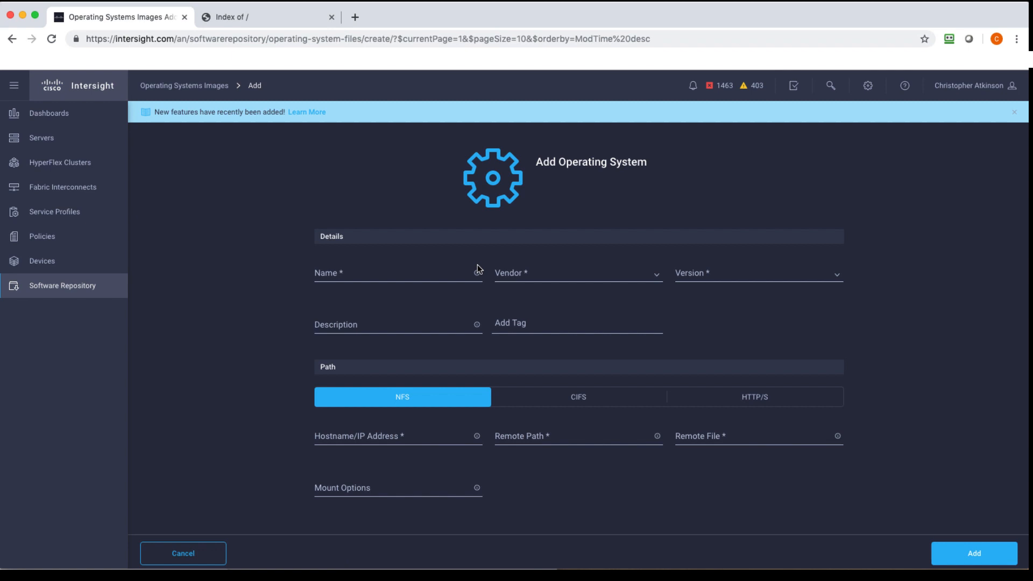
left_click(456, 277)
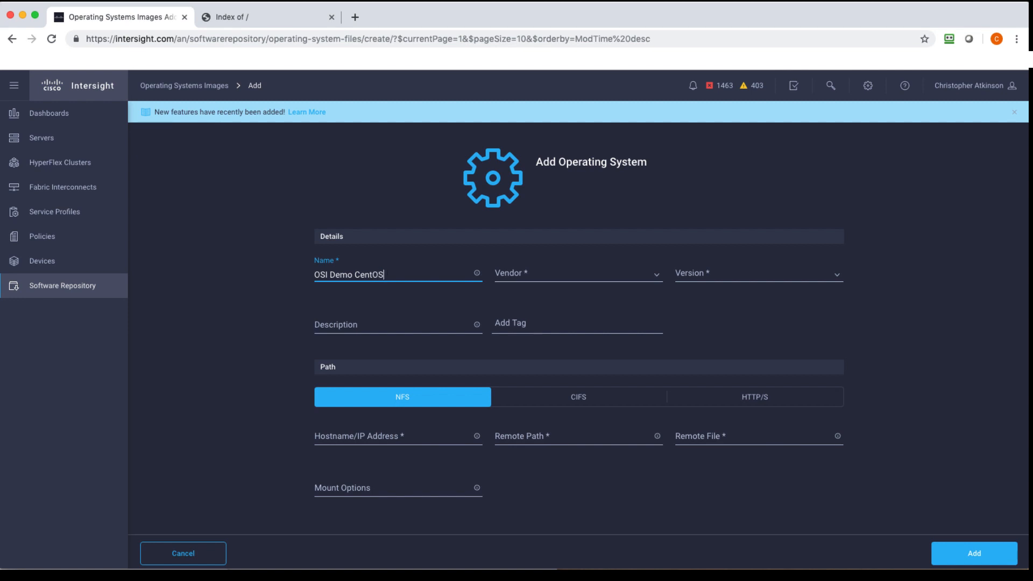
Set the image's vendor to CentOS and its version to CentOS 7.0.
left_click(611, 275)
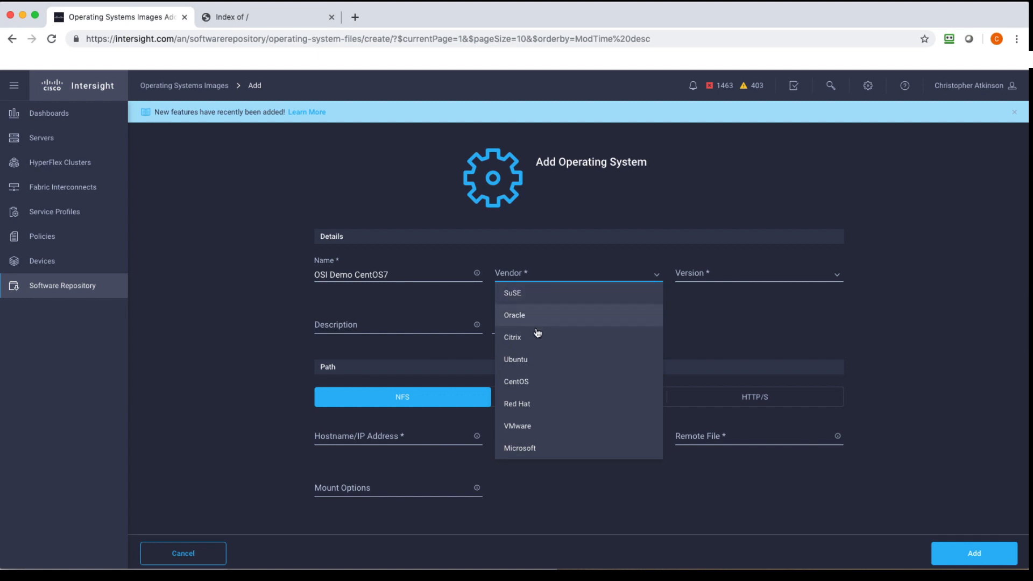
left_click(526, 383)
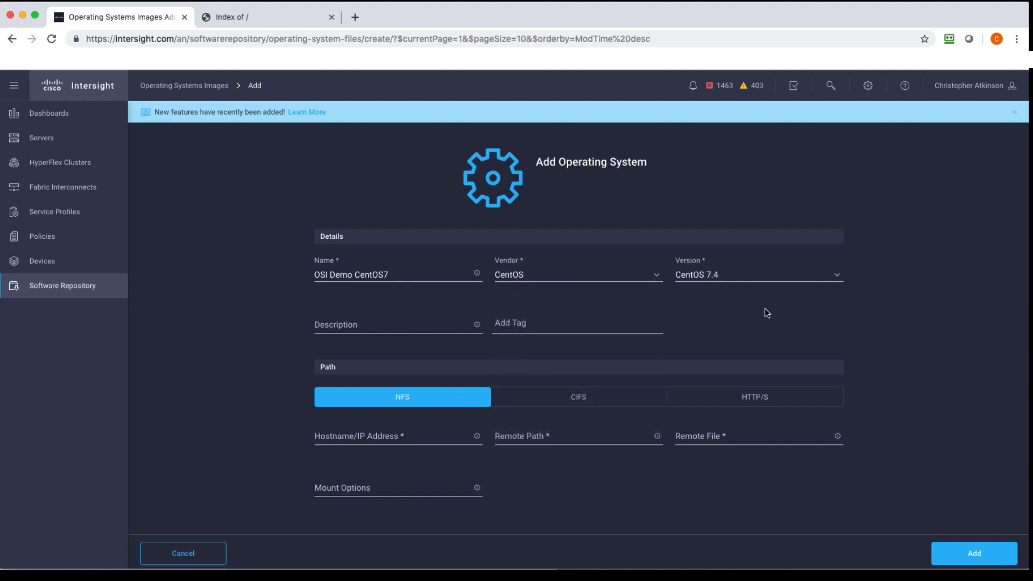
left_click(772, 280)
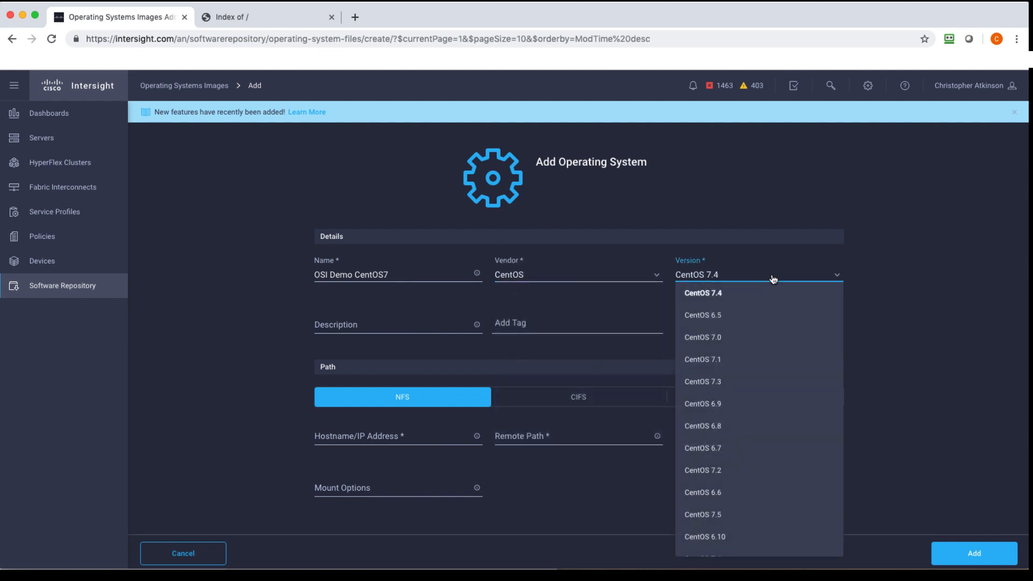
left_click(730, 343)
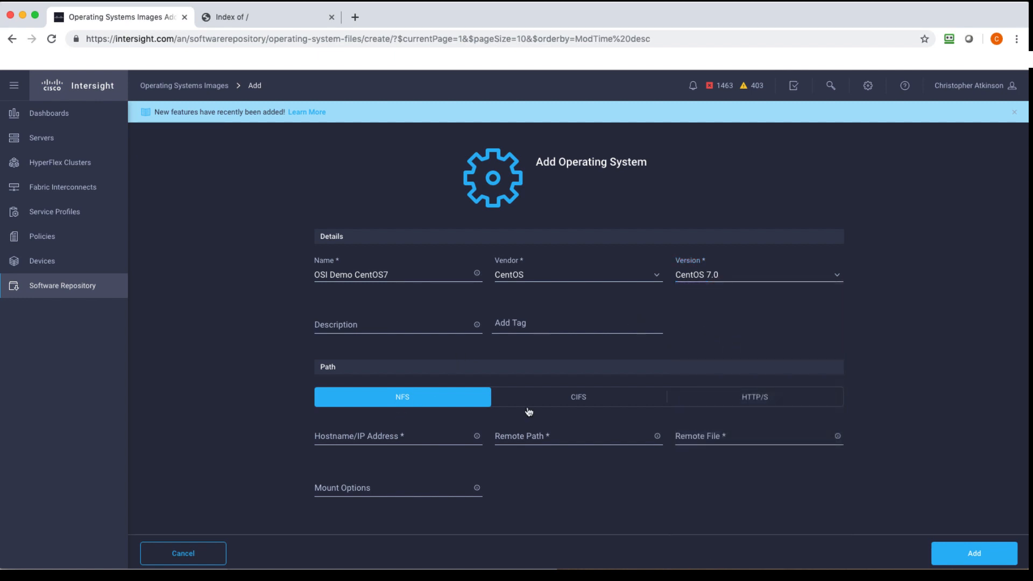
Choose an HTTP/S path, use the link address copied from customcentos7.iso on the 172.31.241.154 index page as the location link, and add the image.
left_click(741, 401)
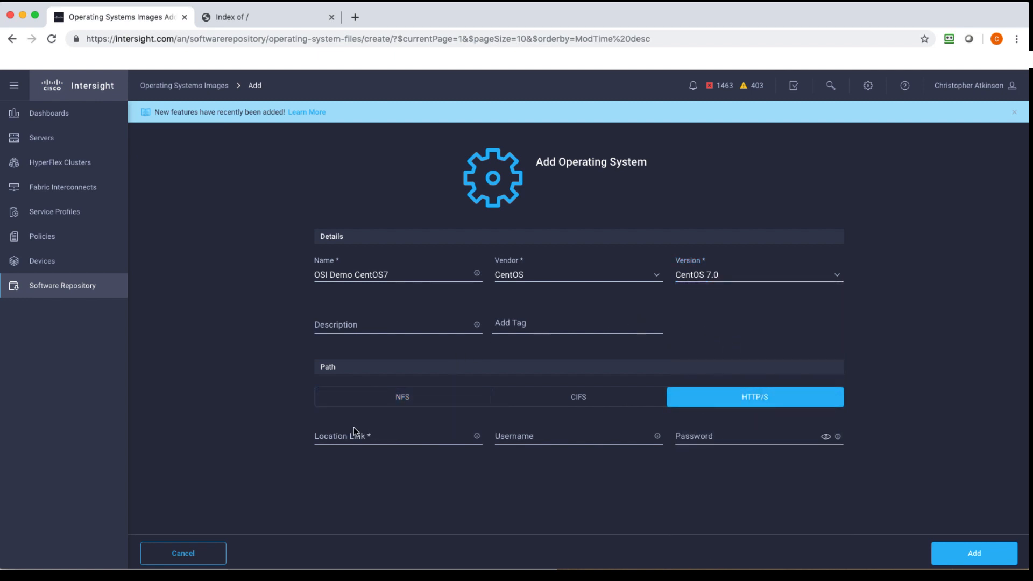
left_click(261, 19)
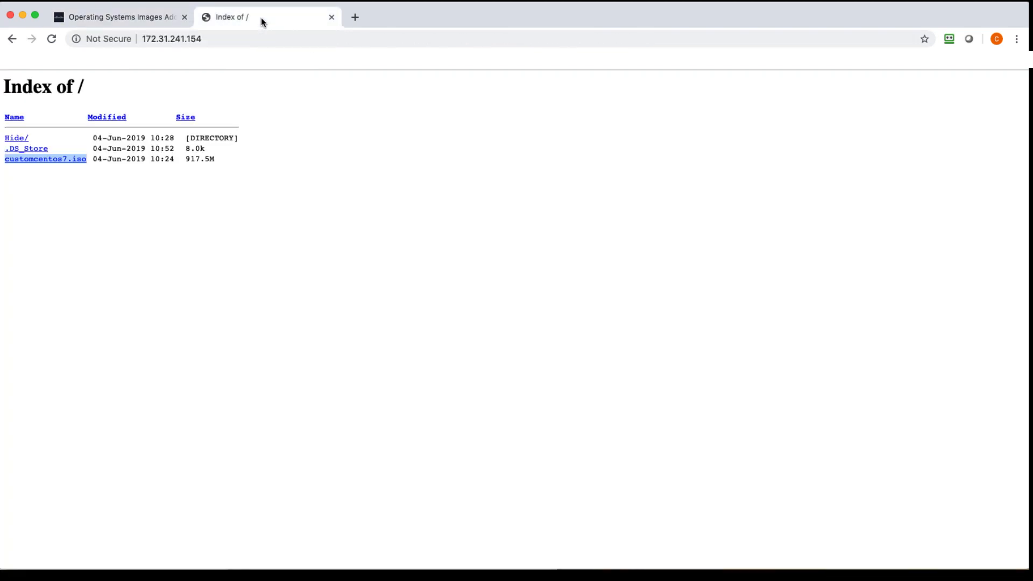
right_click(47, 160)
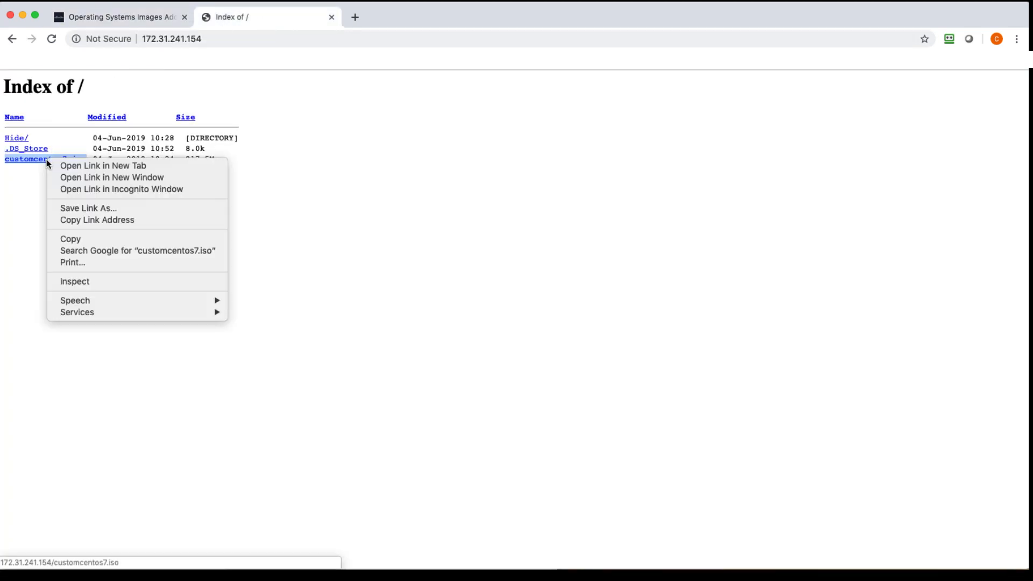
left_click(92, 220)
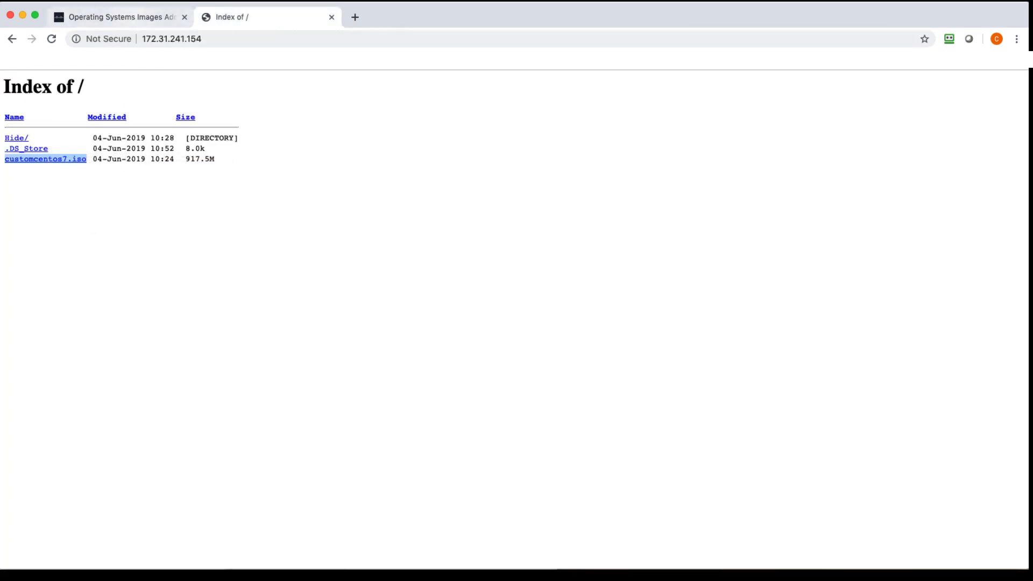
left_click(120, 21)
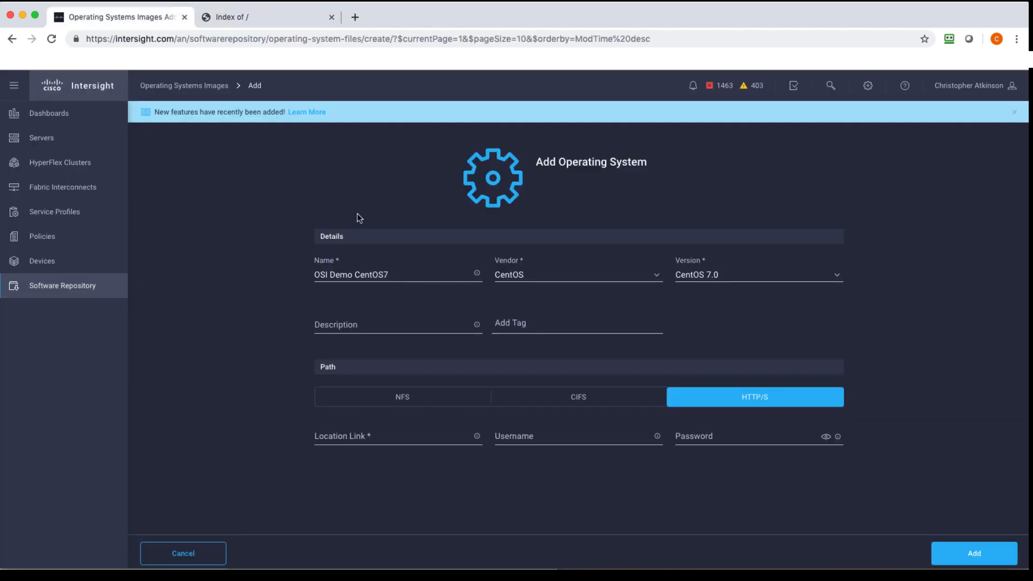
left_click(414, 436)
right_click(415, 436)
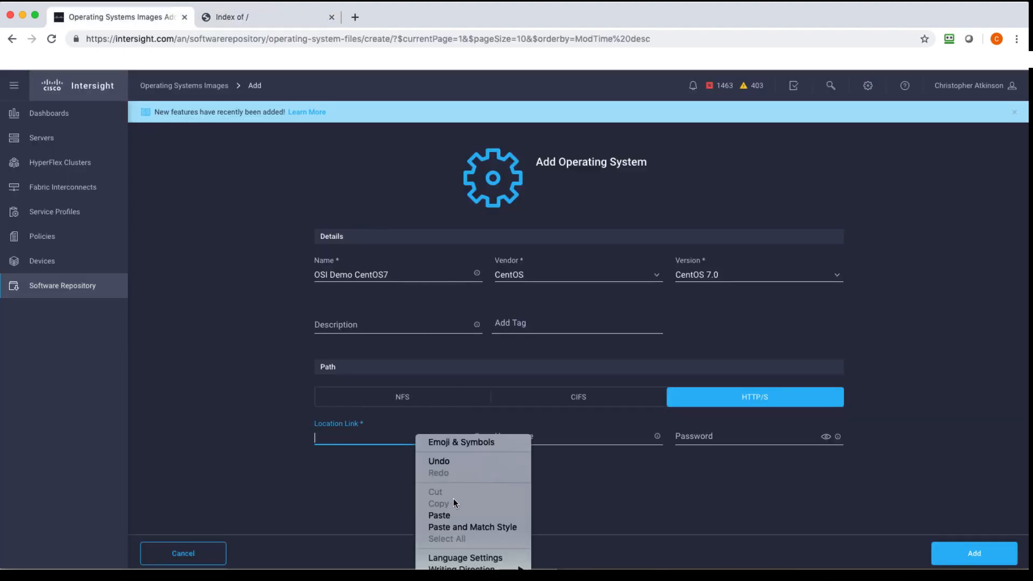
left_click(439, 515)
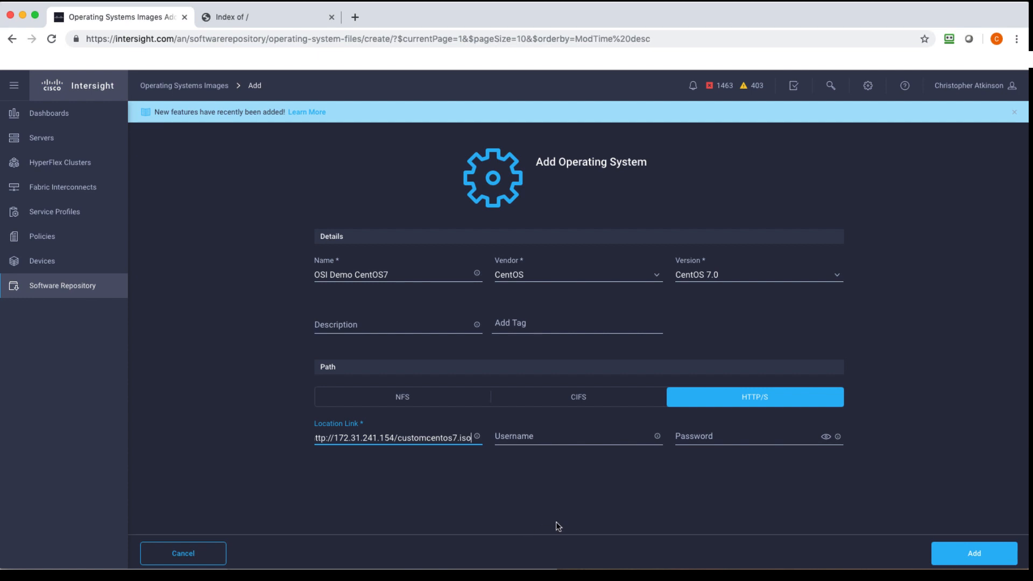
left_click(947, 559)
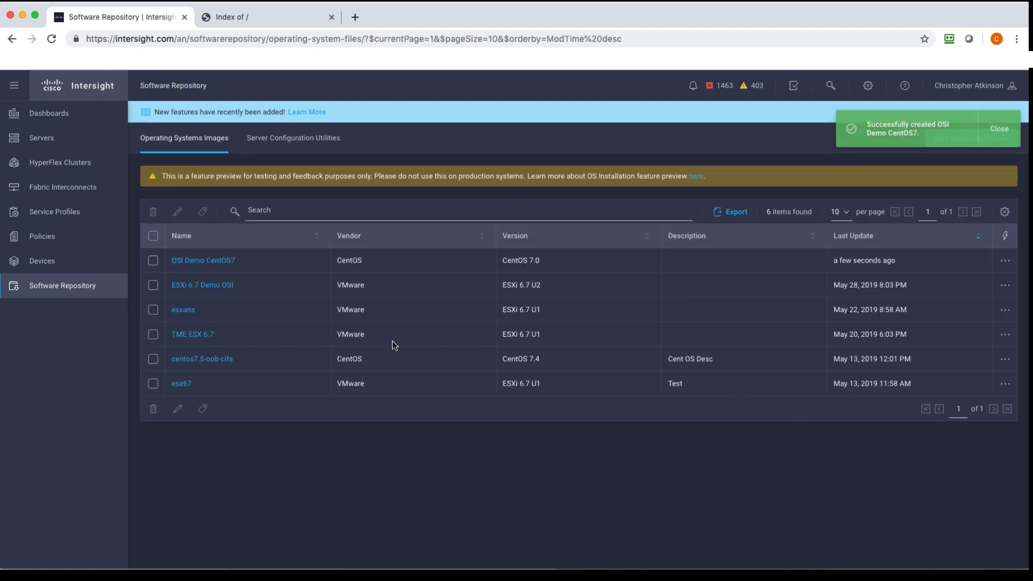
Filter the server inventory by the OSI-Demo tag with the value Yes.
left_click(41, 137)
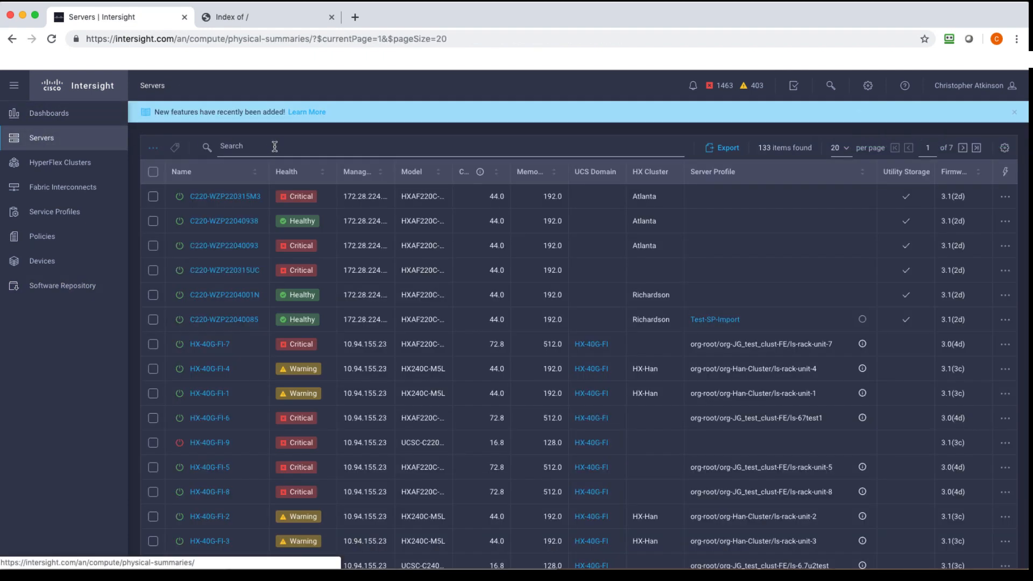
left_click(275, 146)
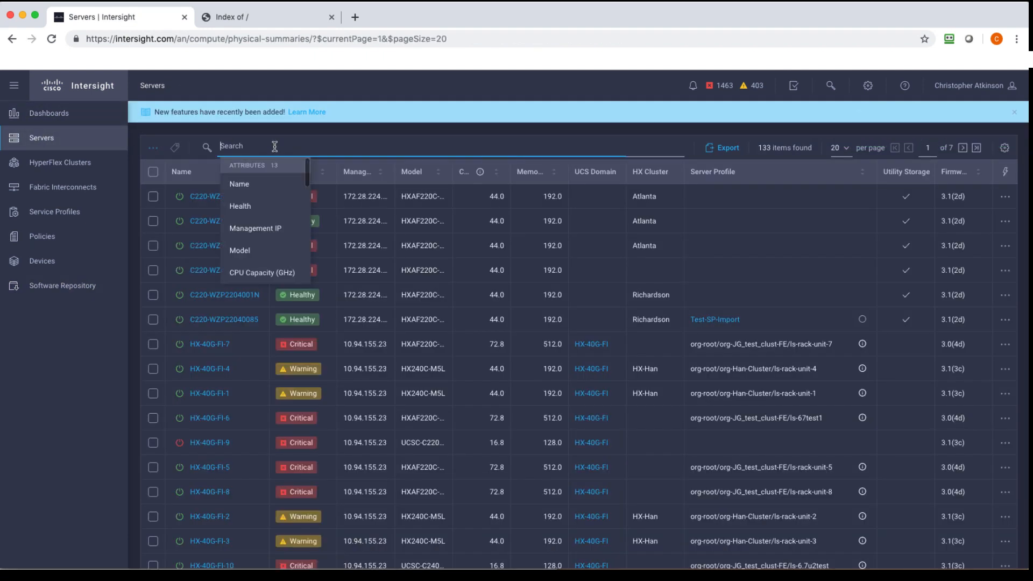
type("demo")
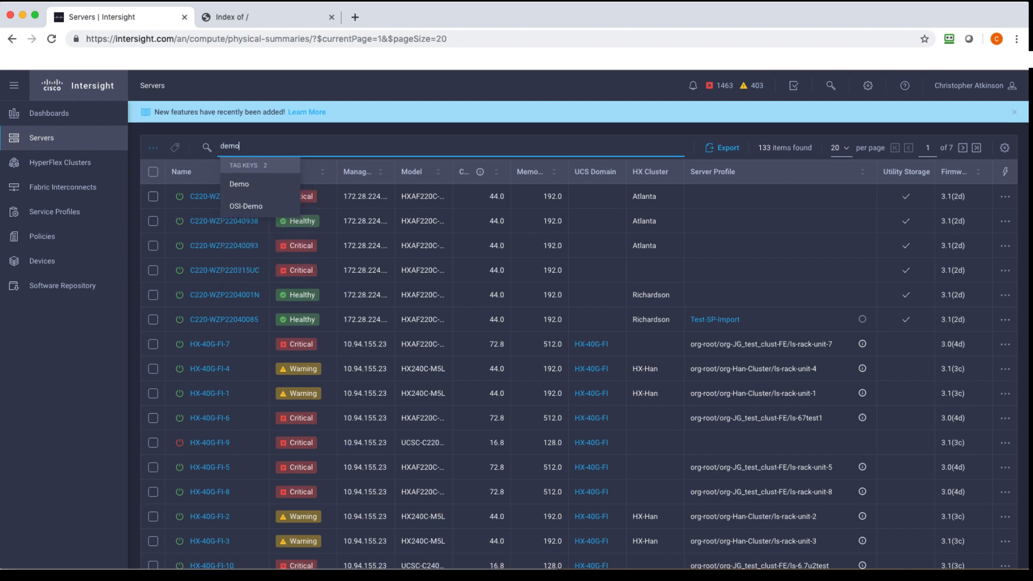
left_click(242, 208)
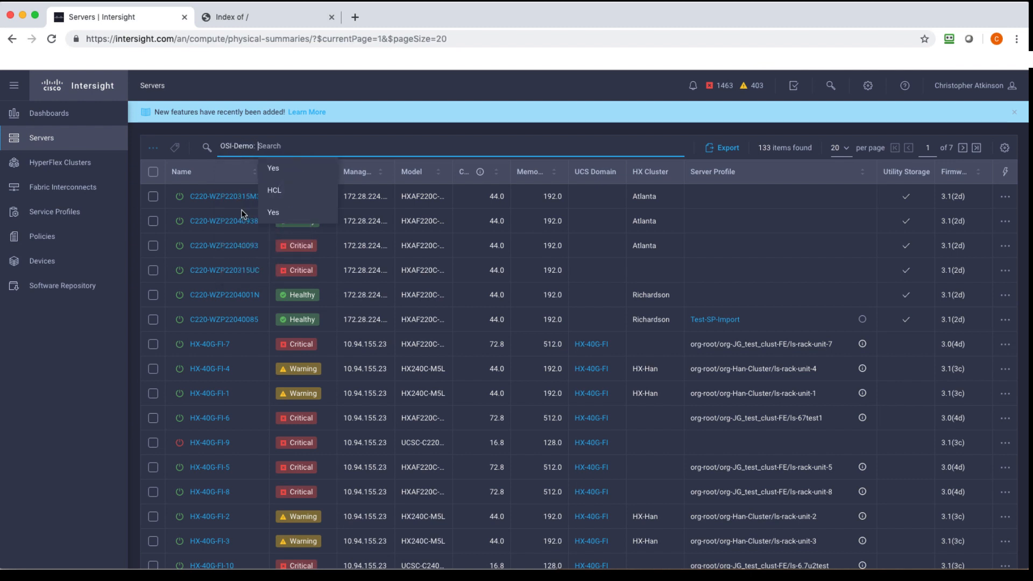
left_click(288, 214)
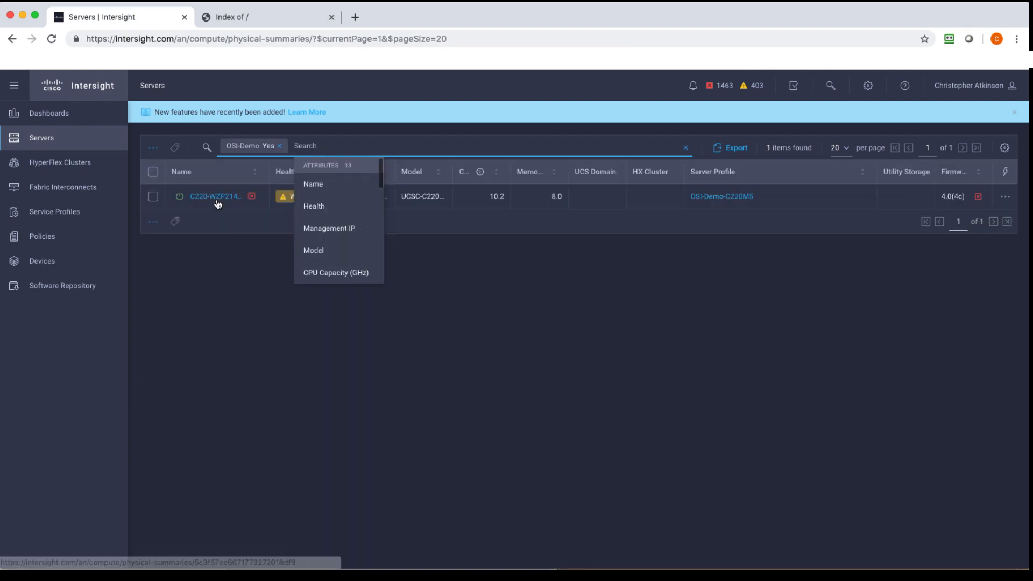
left_click(223, 338)
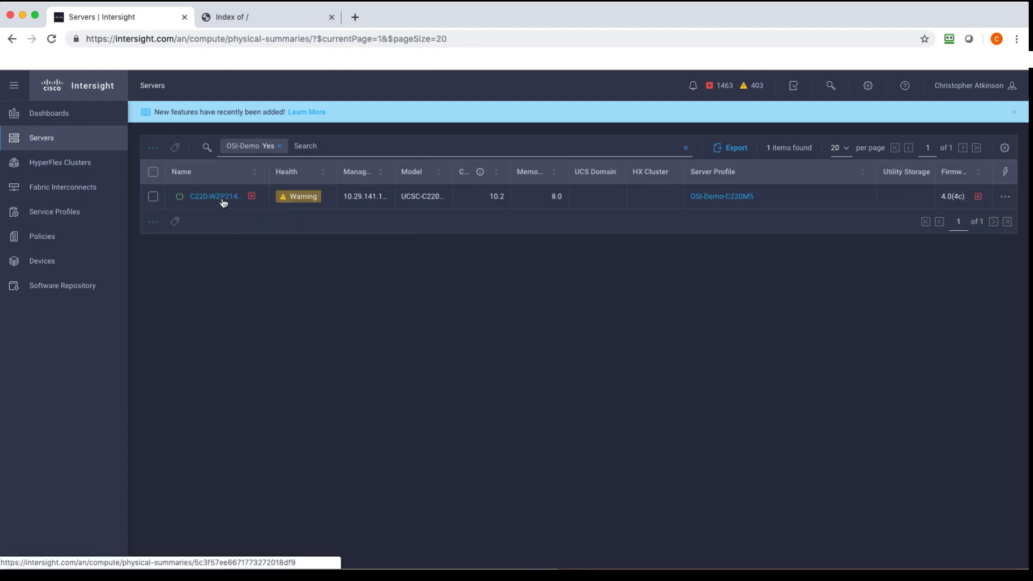
Start an operating system installation on the filtered C220 server and confirm it as the selected server.
left_click(222, 198)
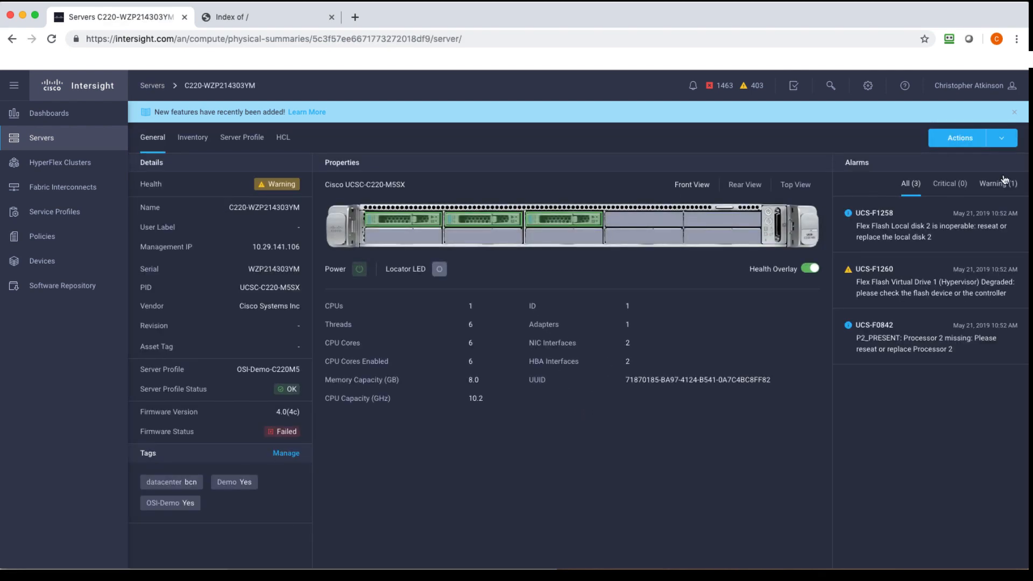
left_click(1002, 138)
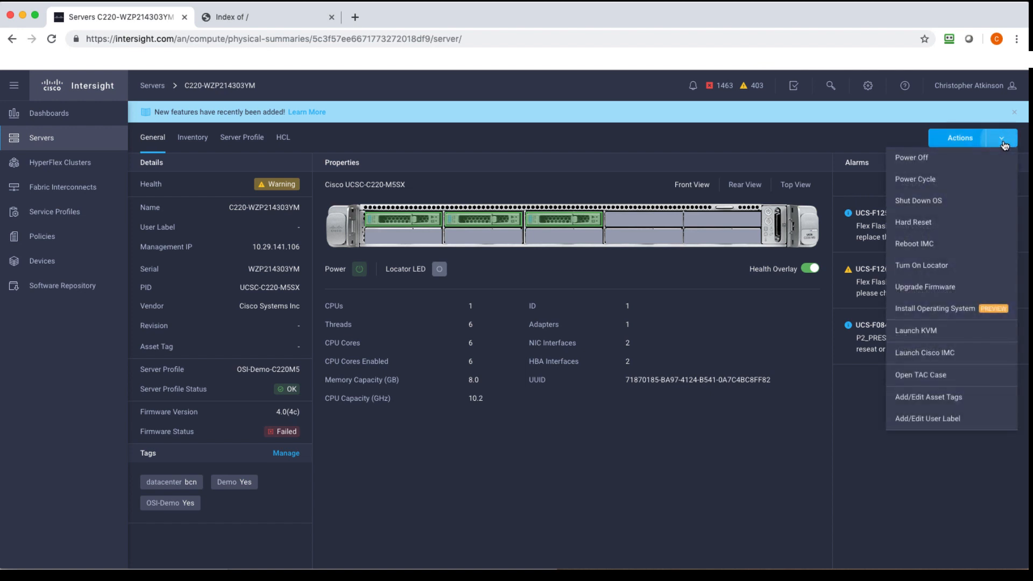
left_click(918, 309)
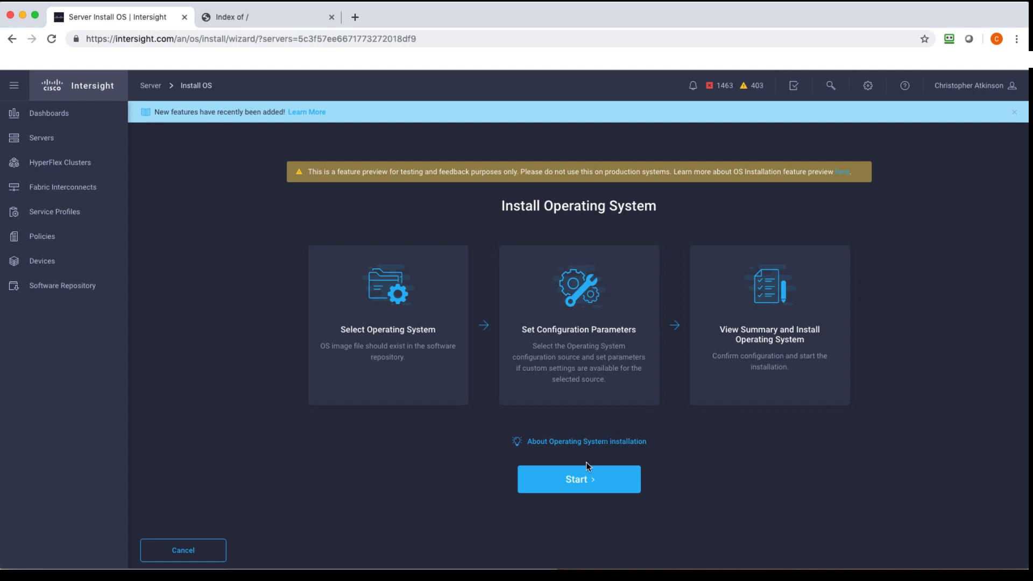
left_click(570, 483)
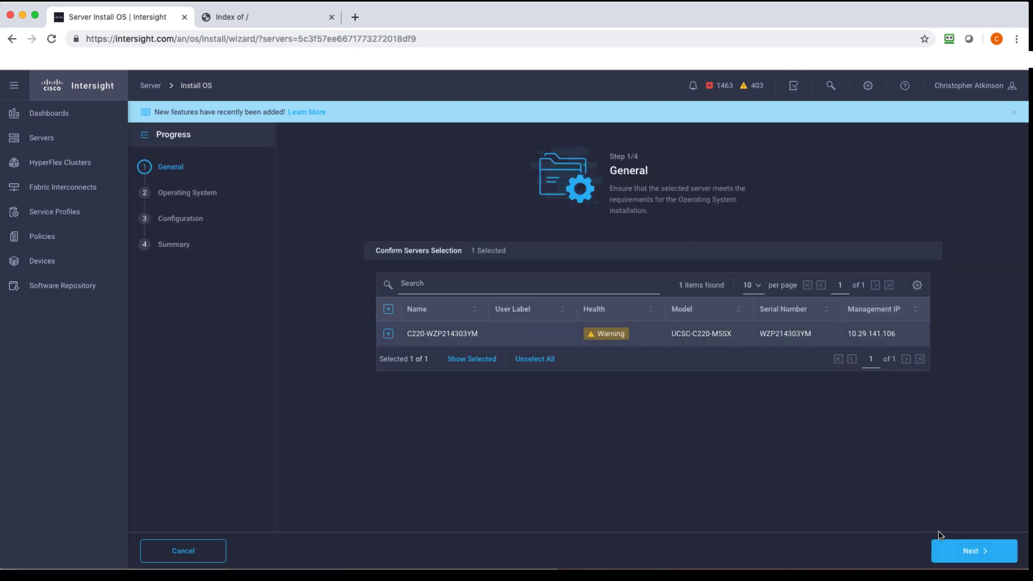
left_click(957, 551)
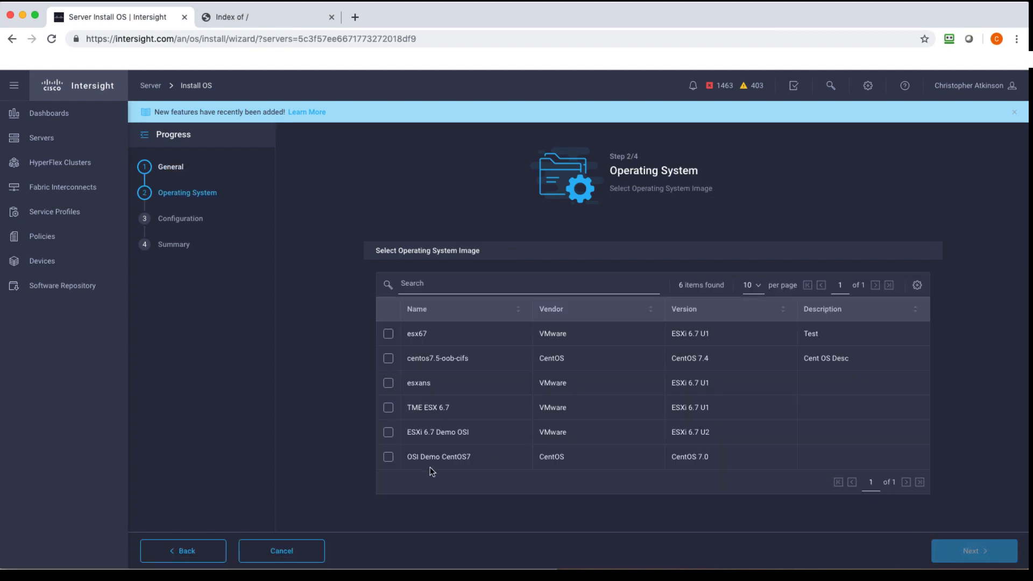
Select the OSI Demo CentOS7 image and set the configuration source to Use Embedded, continuing to the installation summary.
left_click(388, 457)
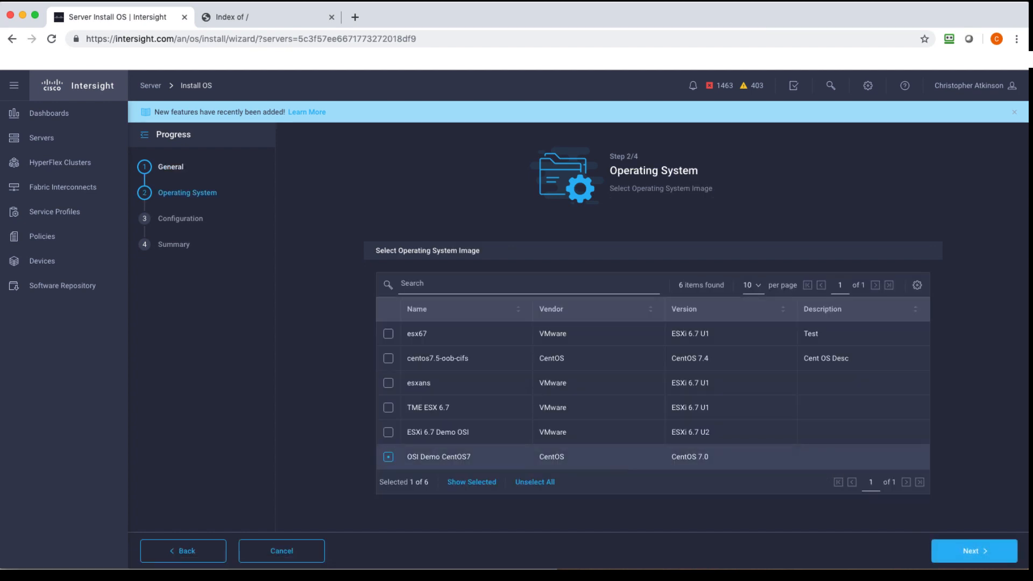
left_click(975, 551)
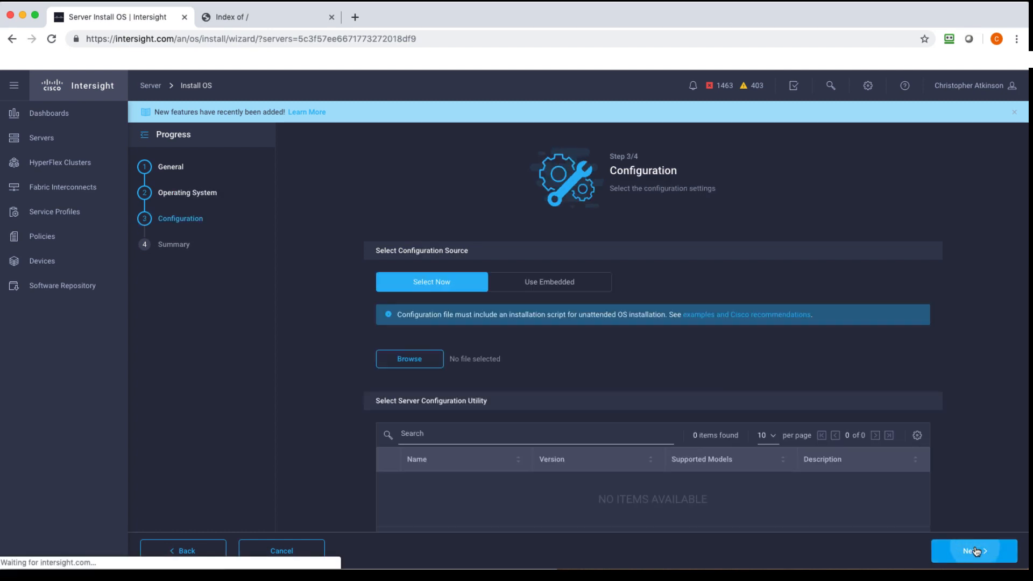
left_click(560, 284)
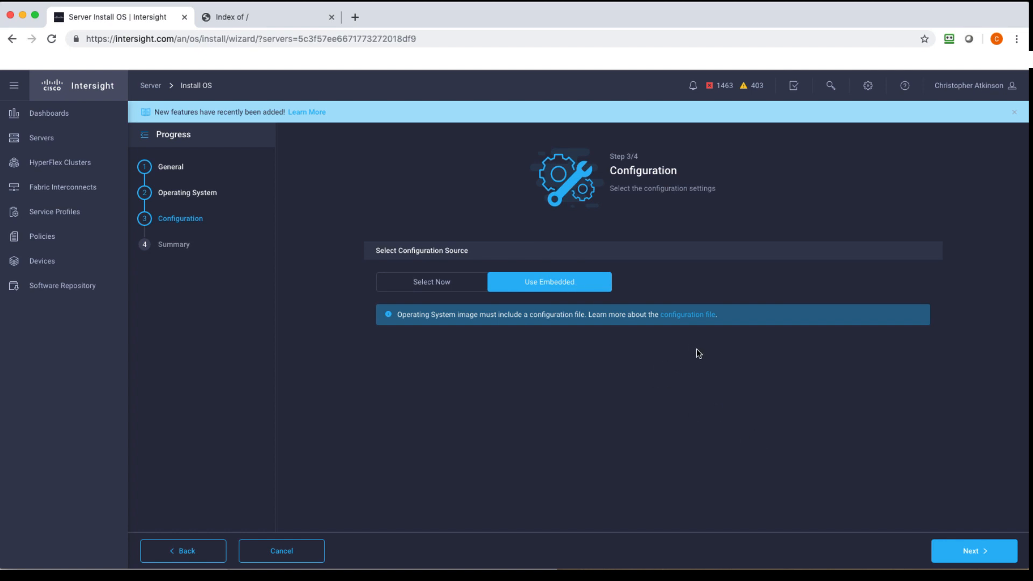
left_click(965, 556)
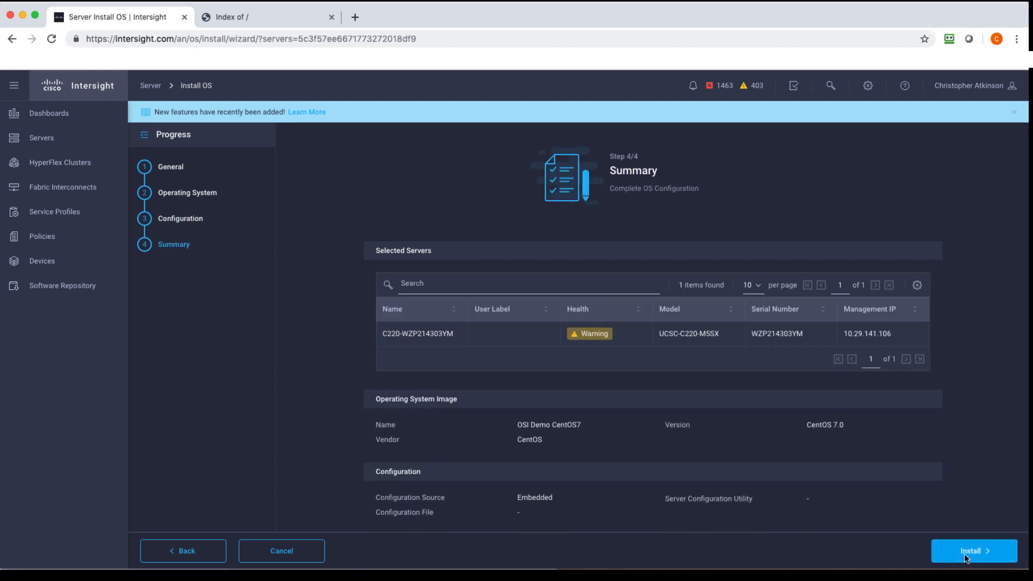
Launch the installation, accepting that the existing operating system is overwritten, and open the details of the active InstallOS task.
left_click(966, 558)
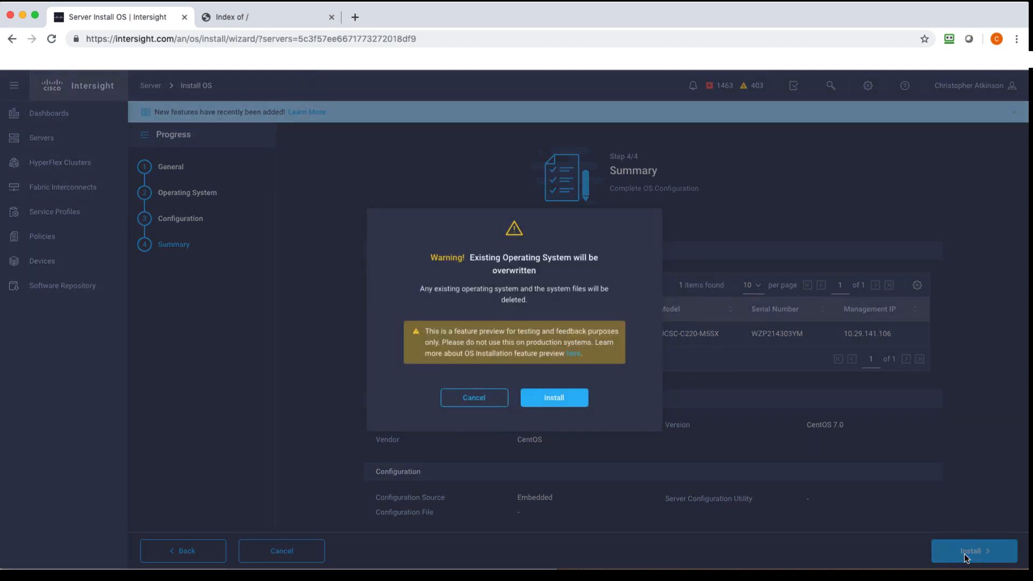
left_click(581, 403)
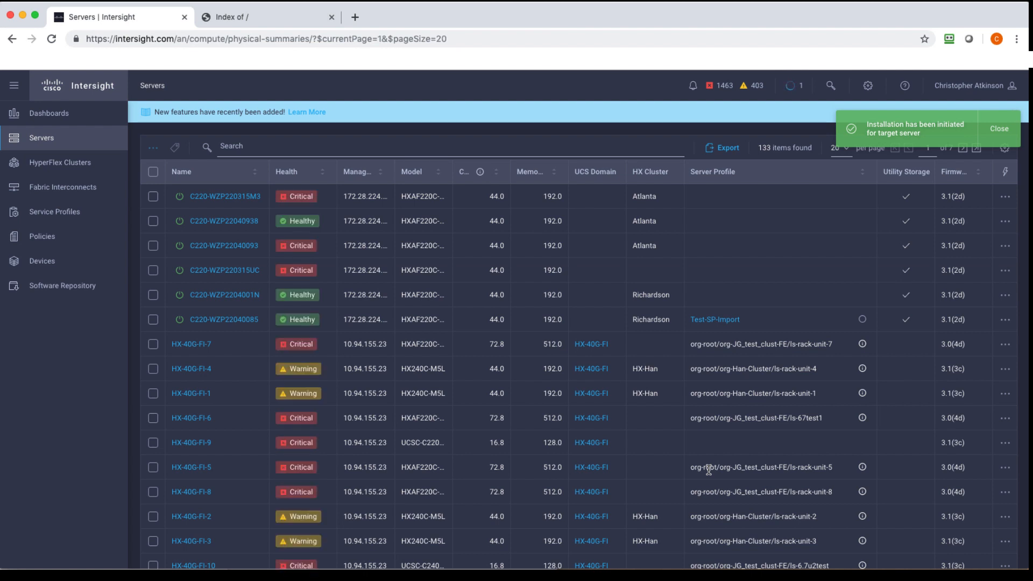
left_click(793, 88)
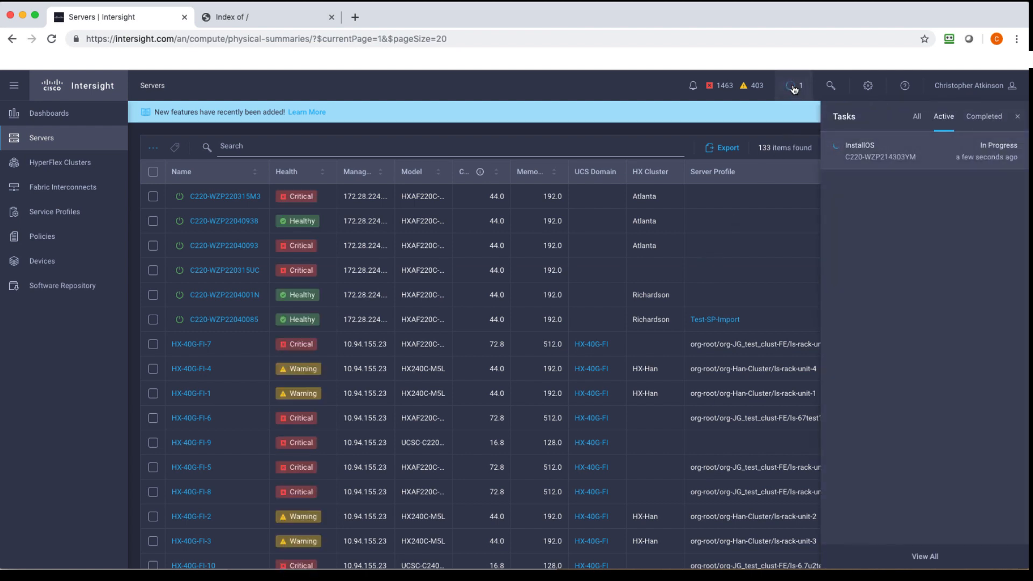
left_click(900, 148)
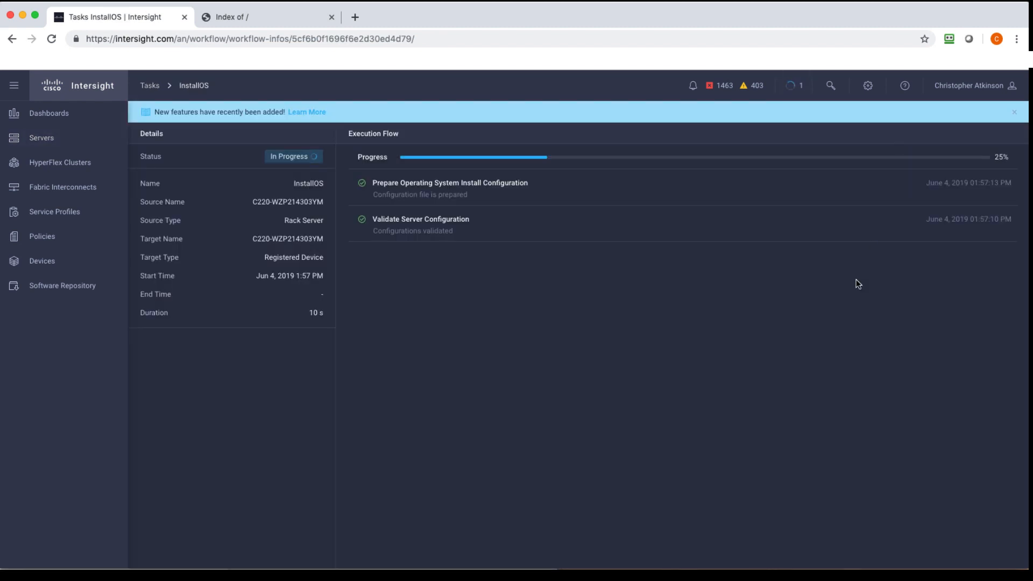